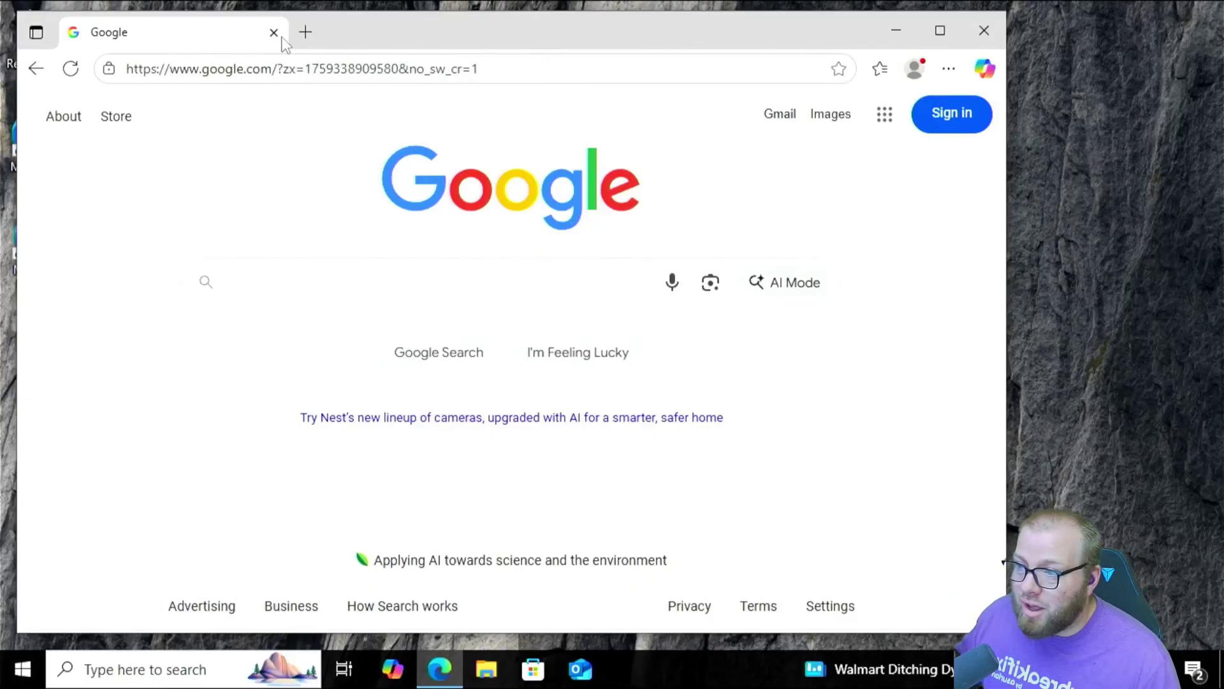
Go to ventoy.net and open its Downloads page listing the 1.1.07 files.
left_click(279, 70)
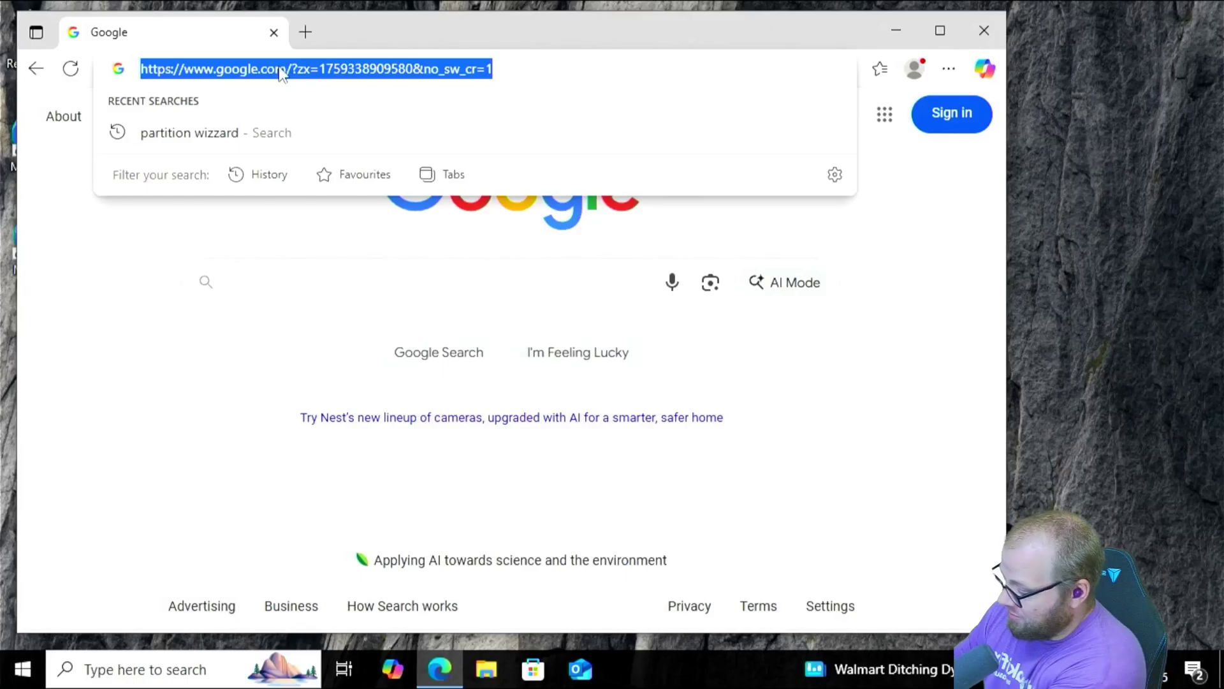
type("ventoy")
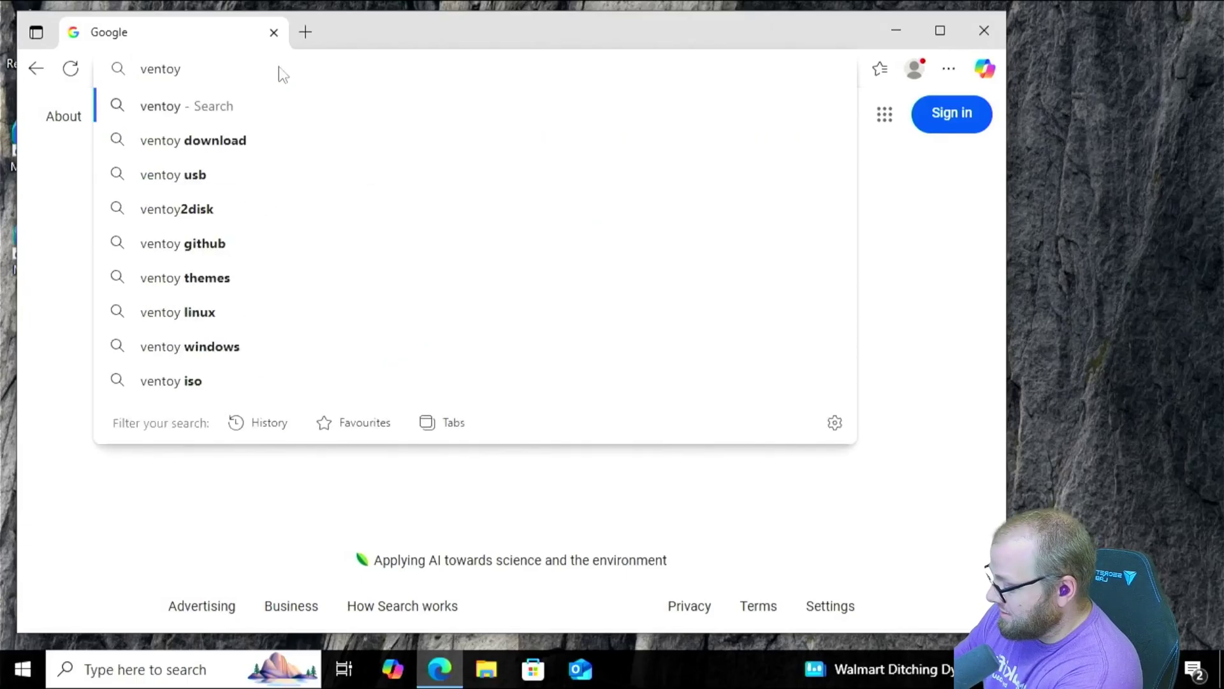
type(".net")
key("Return")
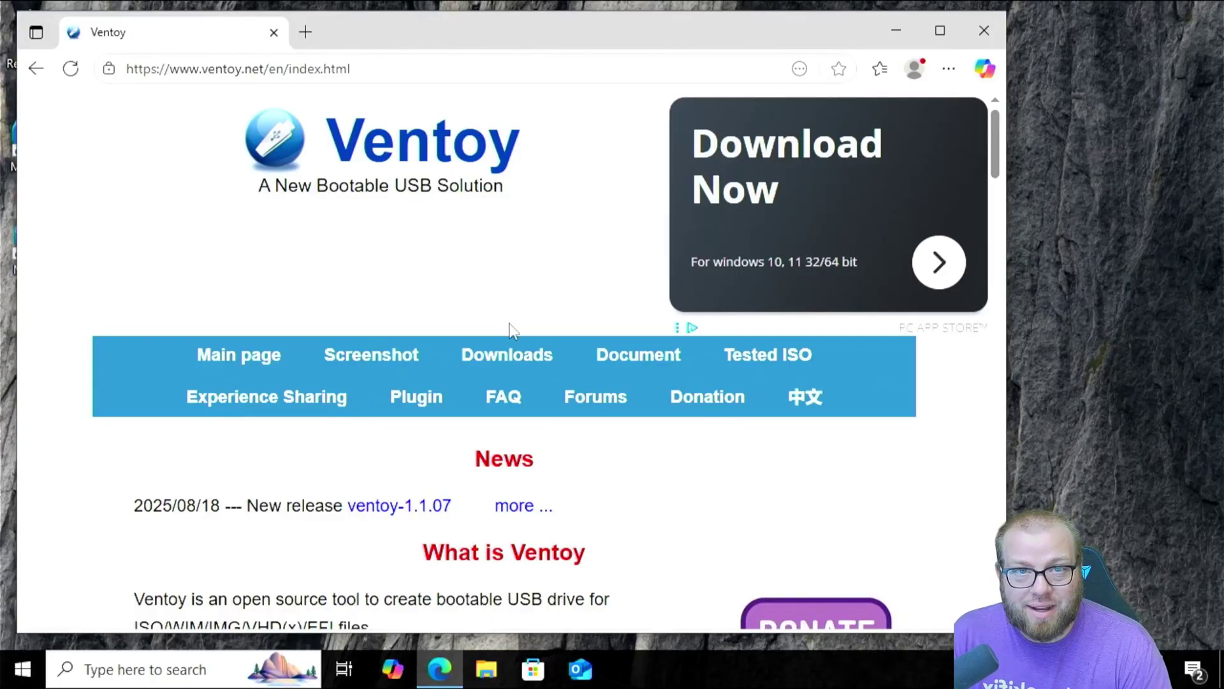
left_click(508, 367)
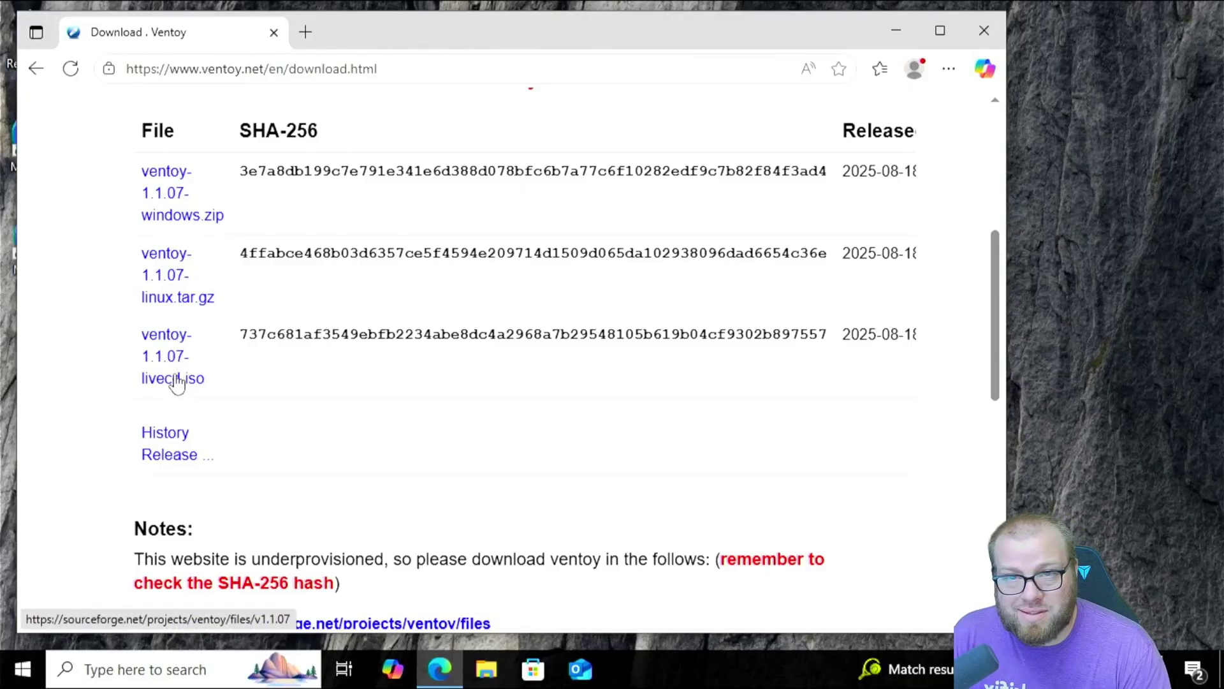
Follow the livecd.iso link to SourceForge and download ventoy-1.1.07-livecd.iso.
left_click(172, 379)
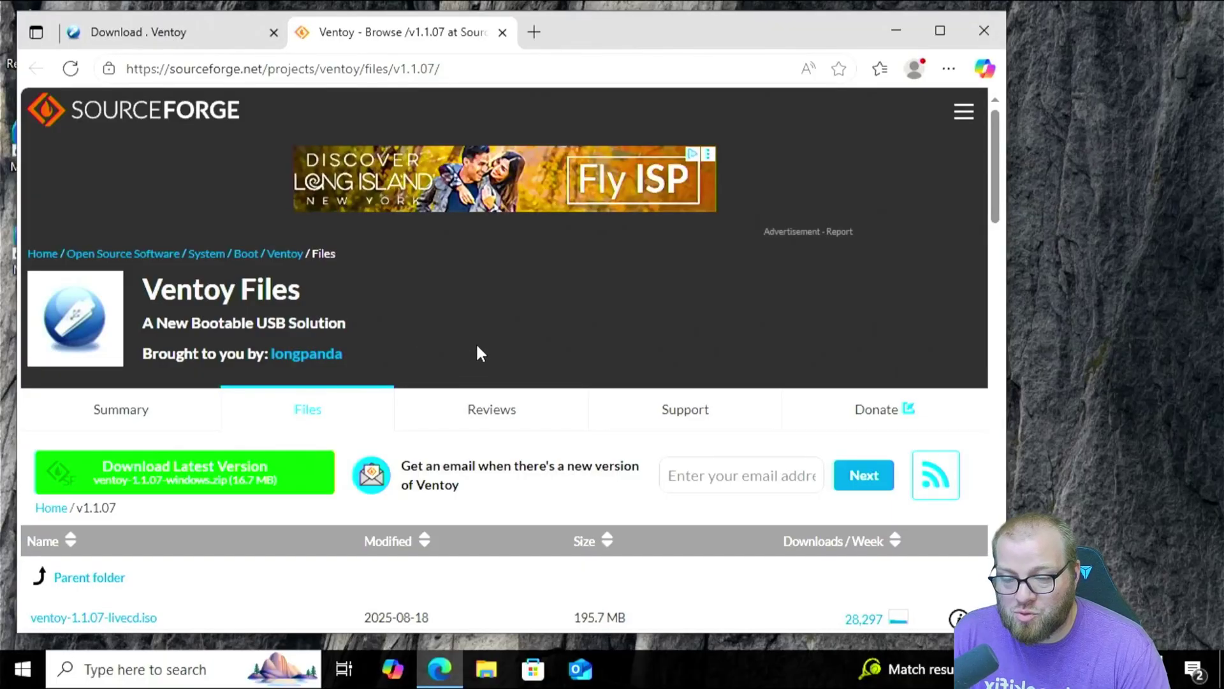
scroll(475, 341, "down", 3)
scroll(458, 361, "down", 1)
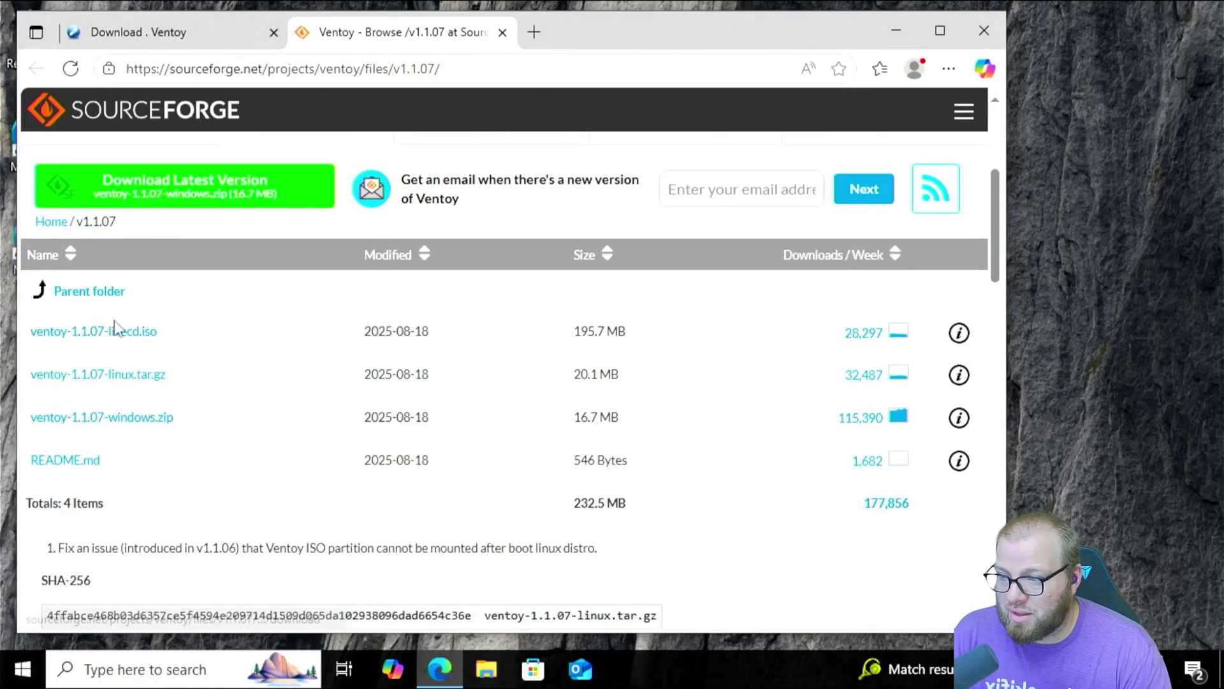
left_click(78, 331)
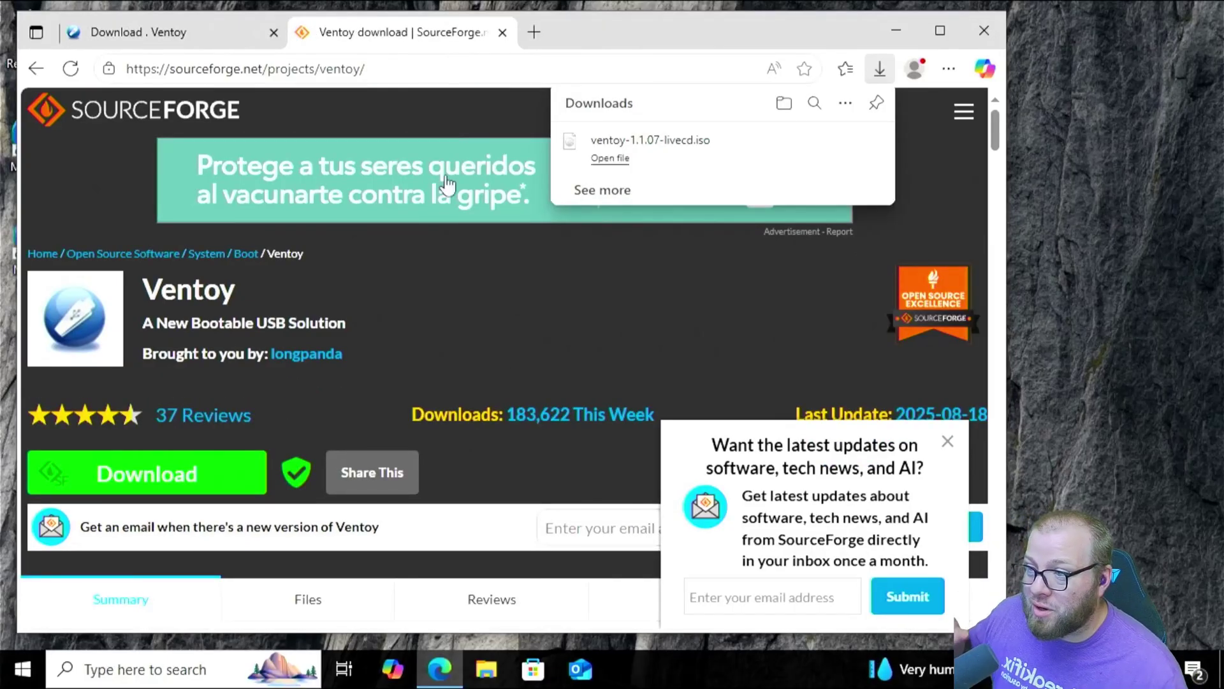
left_click_drag(377, 69, 360, 70)
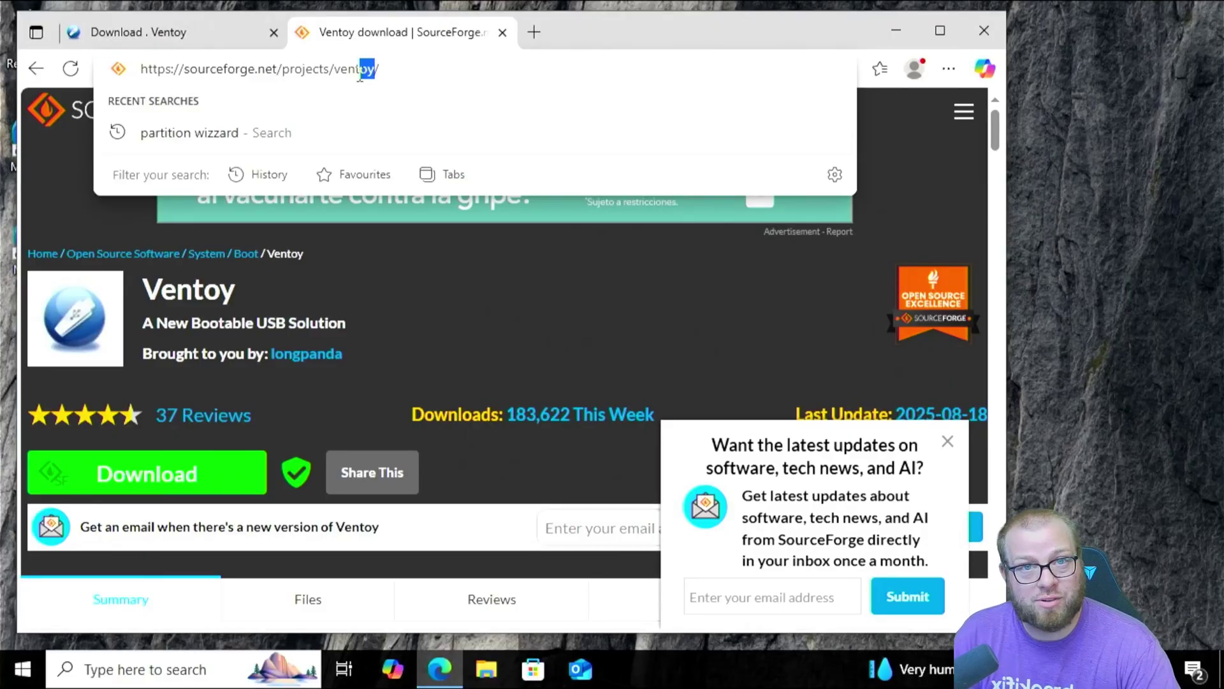
Replace the web address with rufus.ie and load the Rufus website.
left_click(360, 70)
double_click(360, 71)
left_click(361, 71)
triple_click(362, 74)
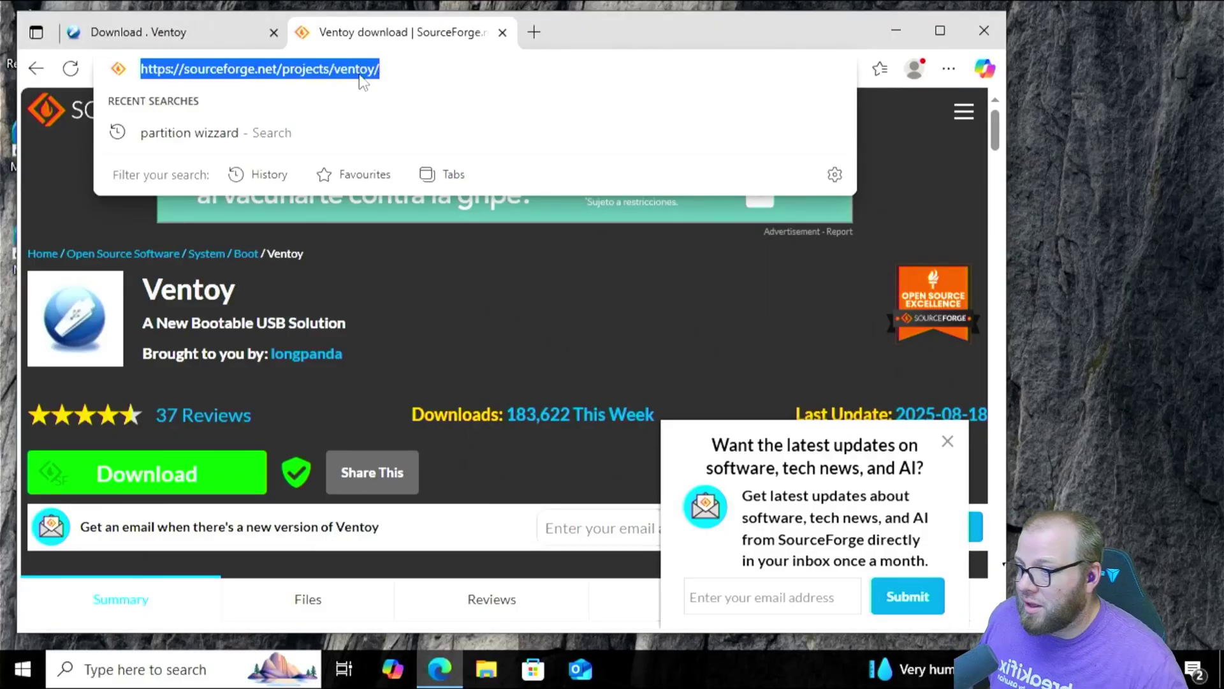
type("rufus.ie")
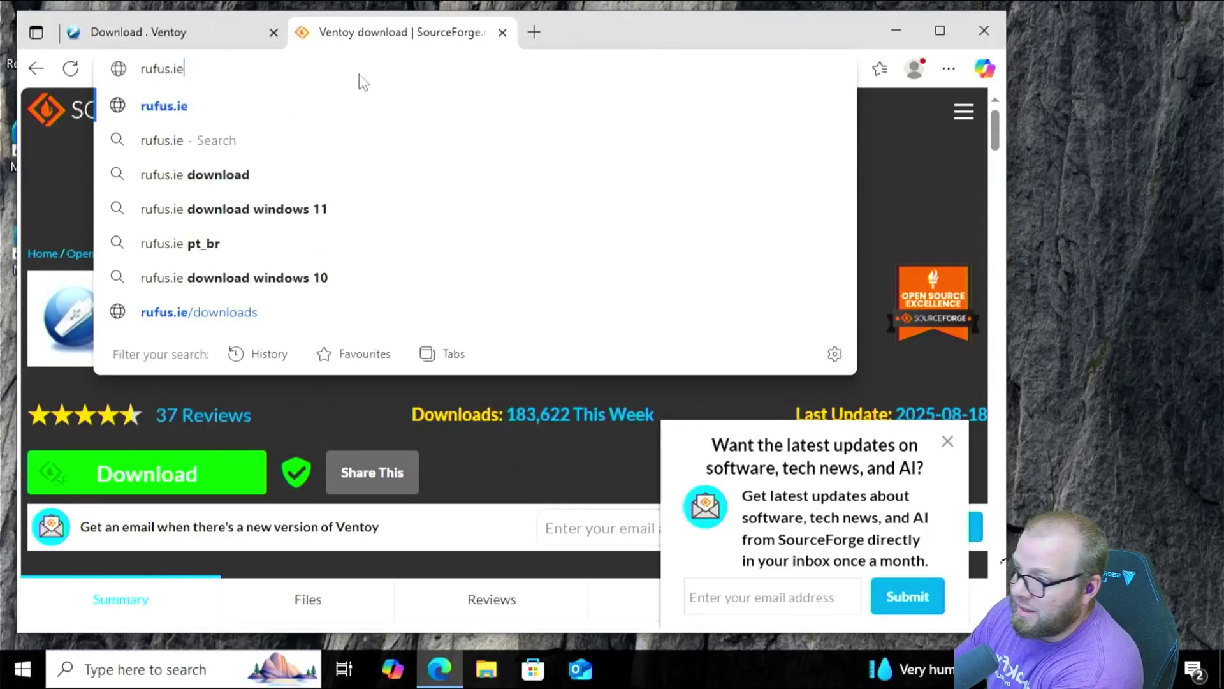
key("Return")
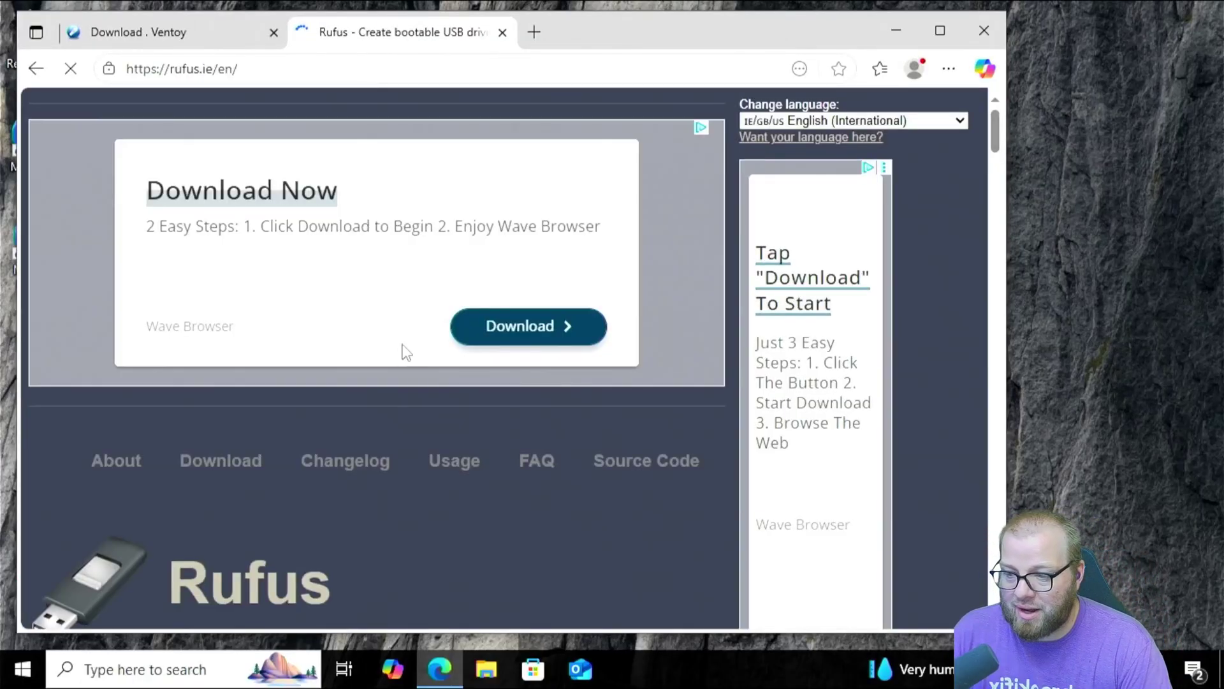
Download the standard rufus-4.10.exe release, dismiss the ad, and minimise Edge.
scroll(402, 350, "down", 10)
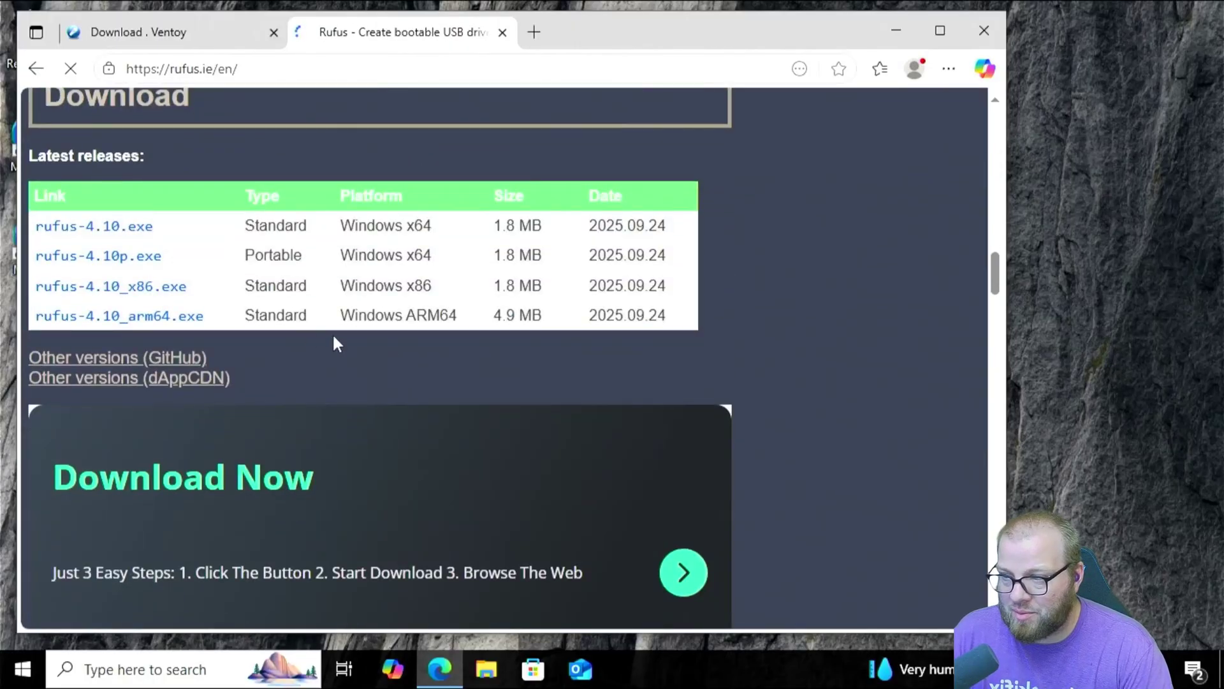
left_click(84, 230)
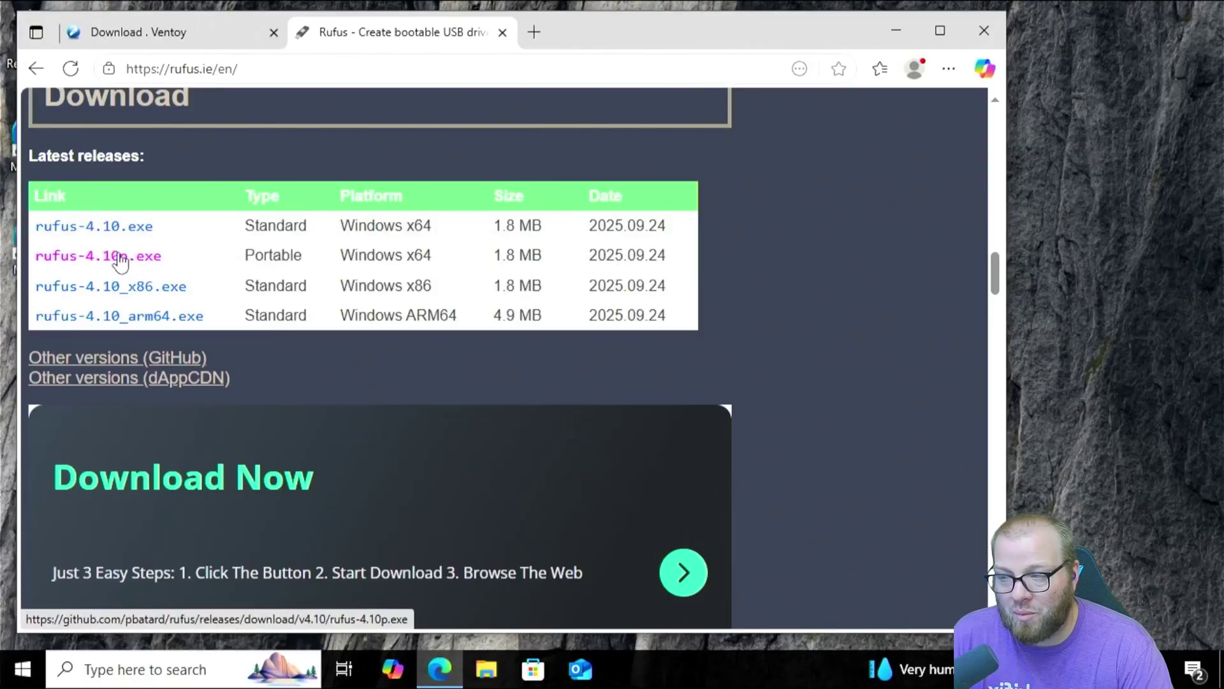
left_click(128, 232)
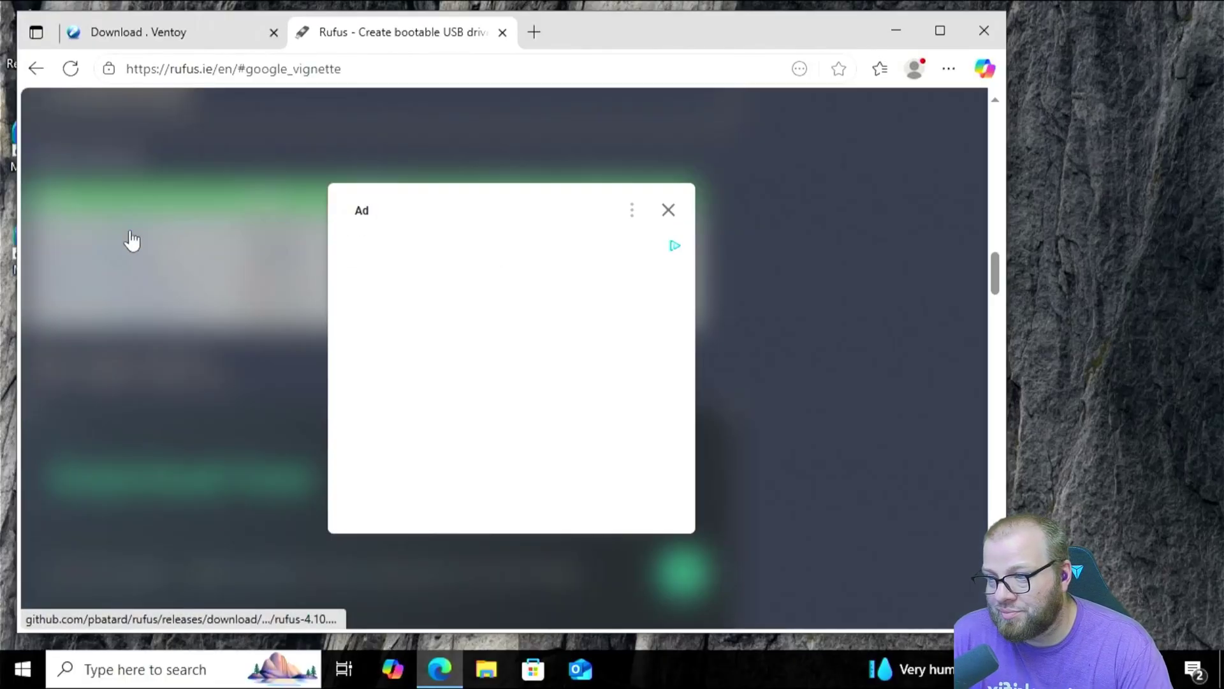
left_click(670, 211)
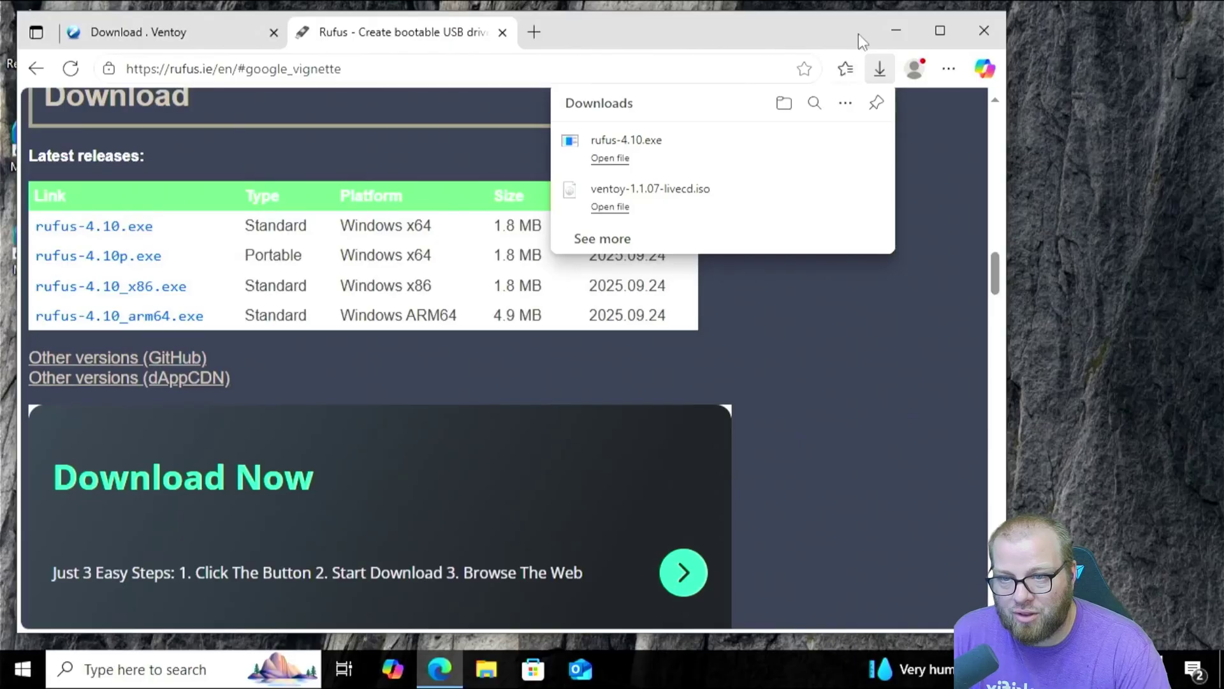
left_click(899, 30)
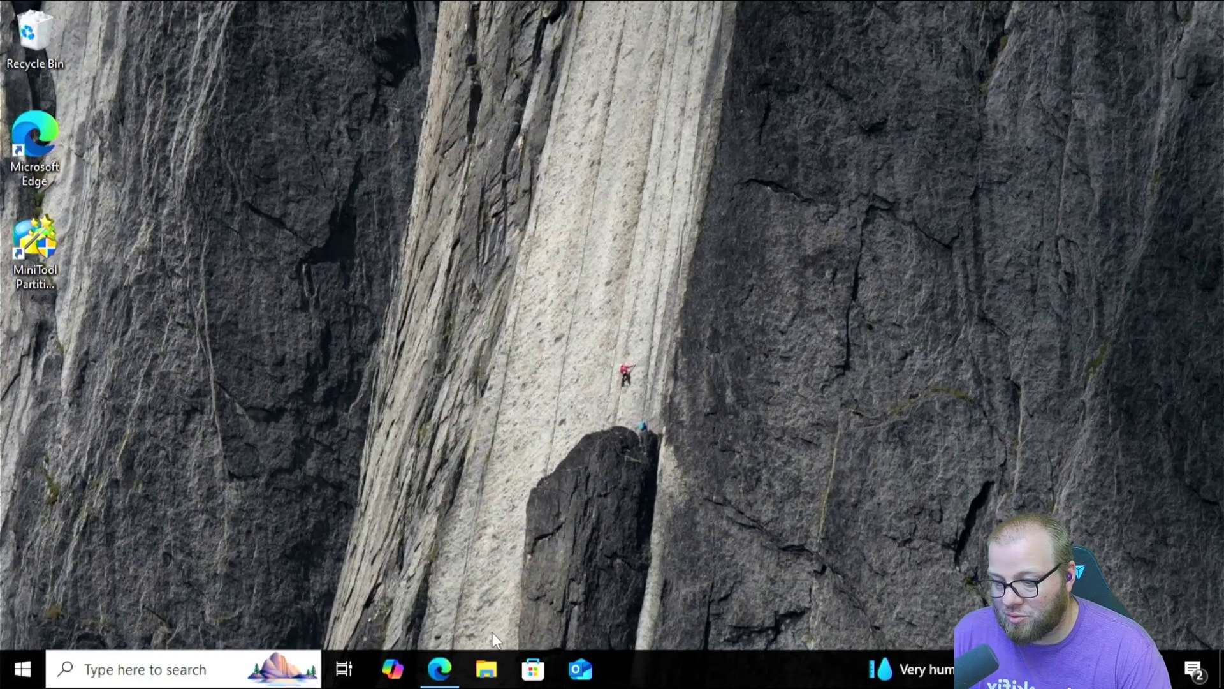
Launch rufus-4.10 from the Downloads folder and approve the UAC prompt.
left_click(486, 669)
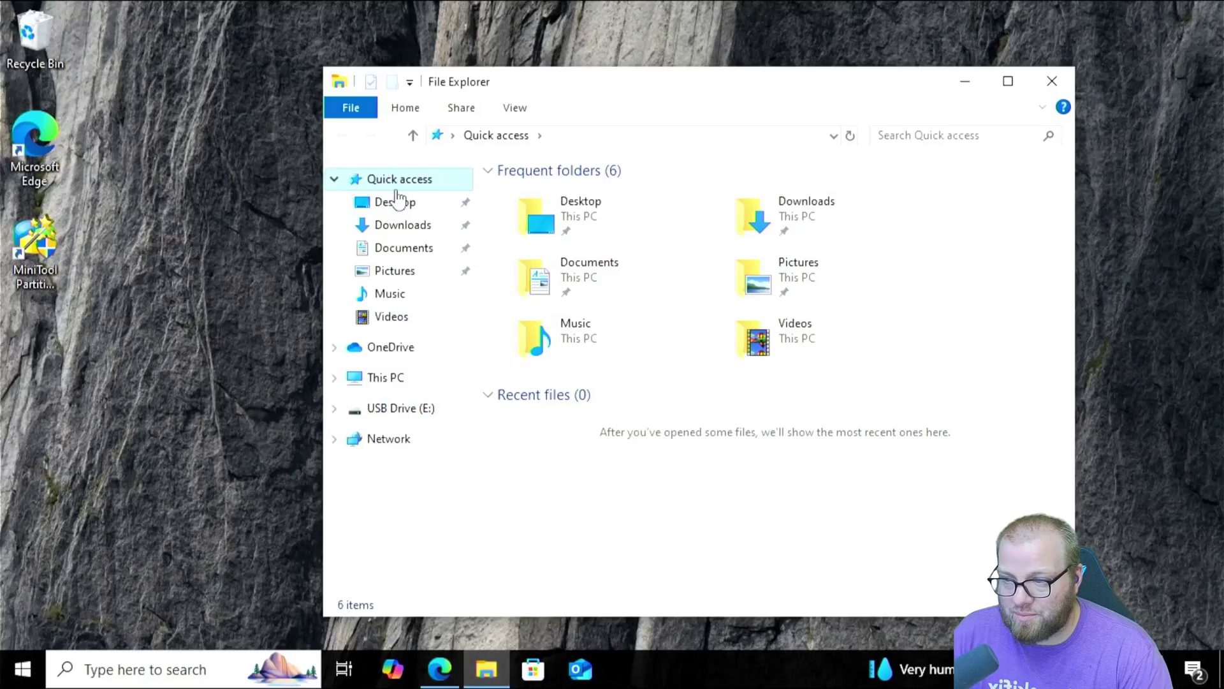
left_click(398, 224)
double_click(524, 222)
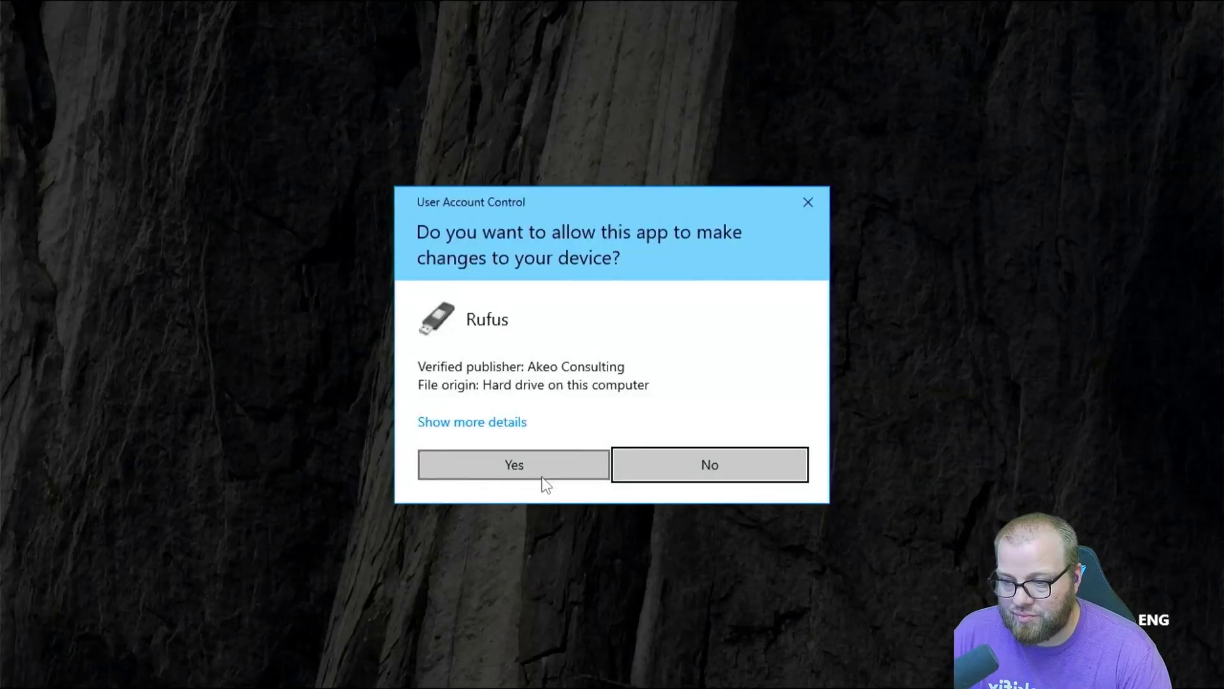
left_click(542, 477)
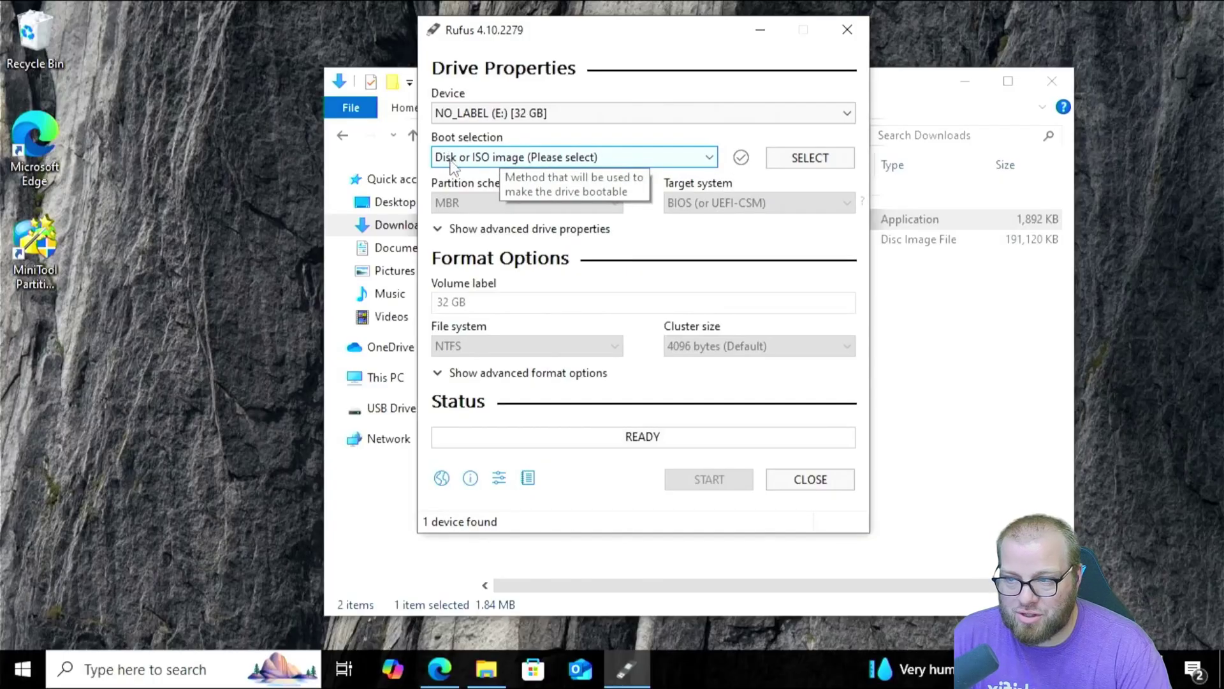
Choose ventoy-1.1.07-livecd.iso as the Rufus boot image.
left_click(810, 158)
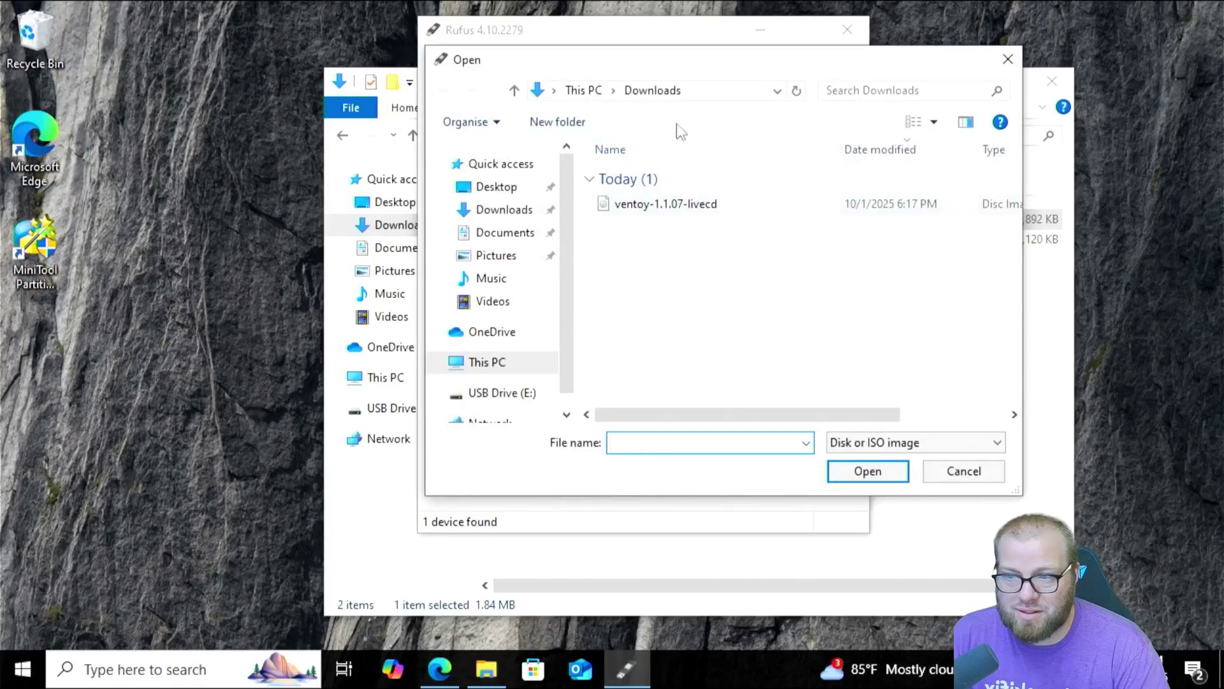
left_click(655, 205)
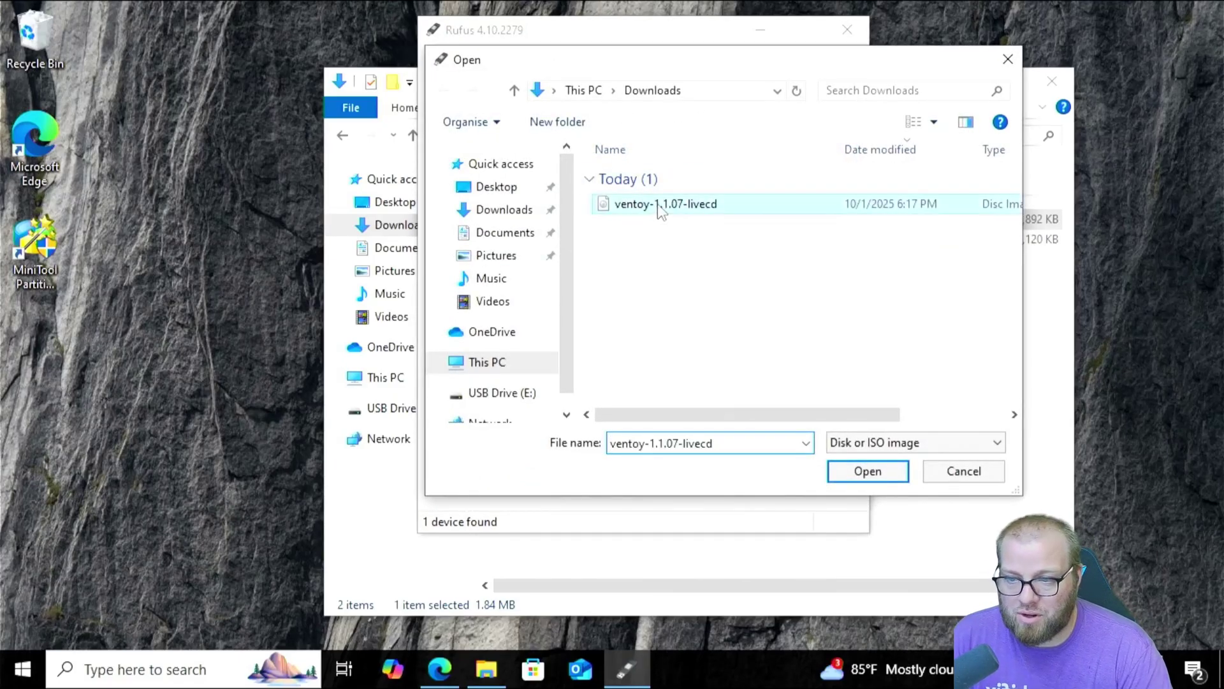
left_click(858, 469)
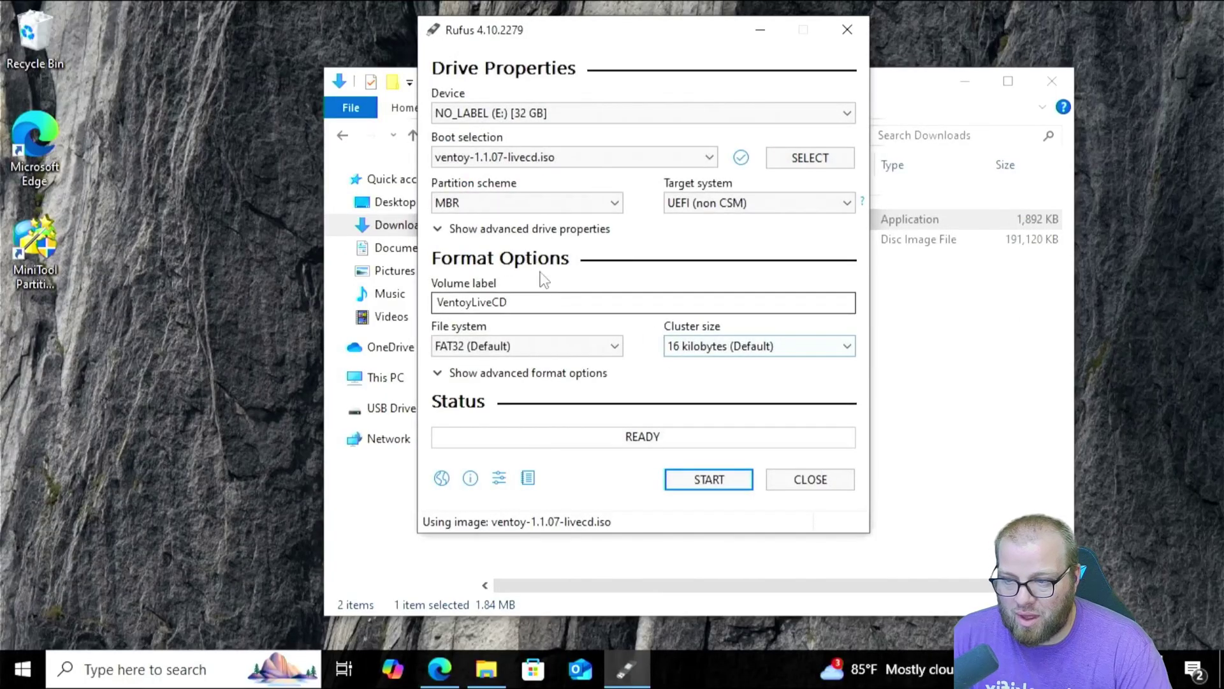
Write the image in ISO Image mode, accept the erase warning, and close Rufus when READY.
left_click(697, 486)
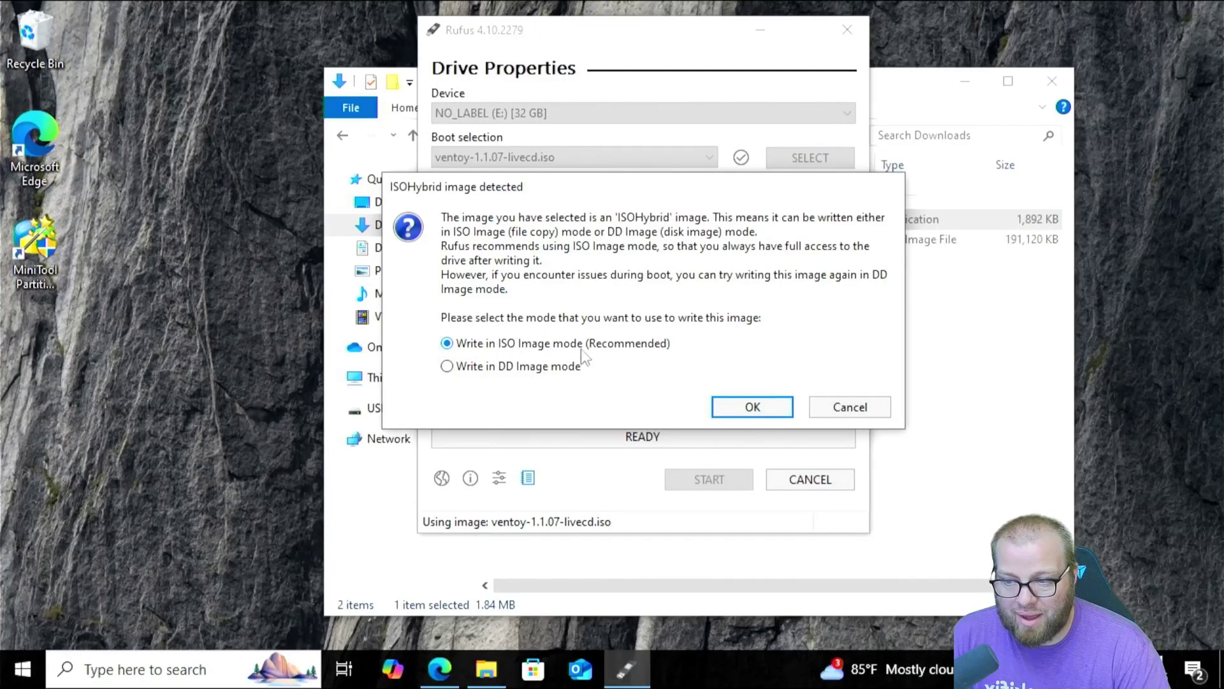
left_click(733, 412)
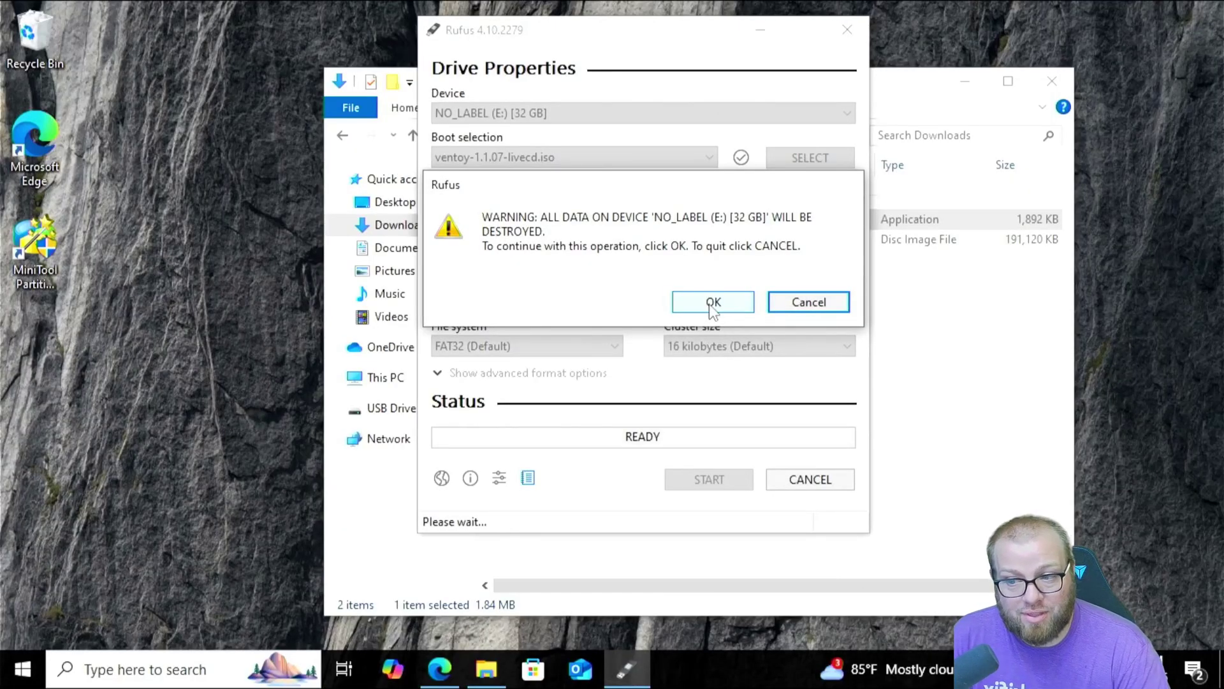
left_click(709, 304)
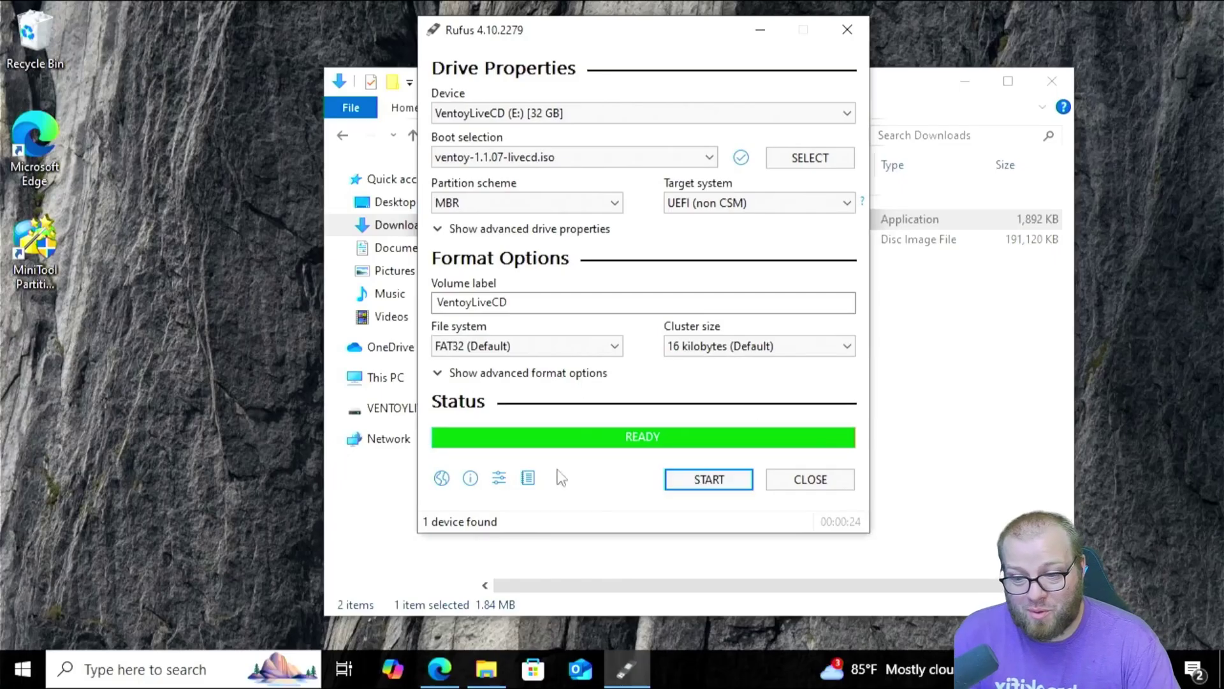
left_click(811, 480)
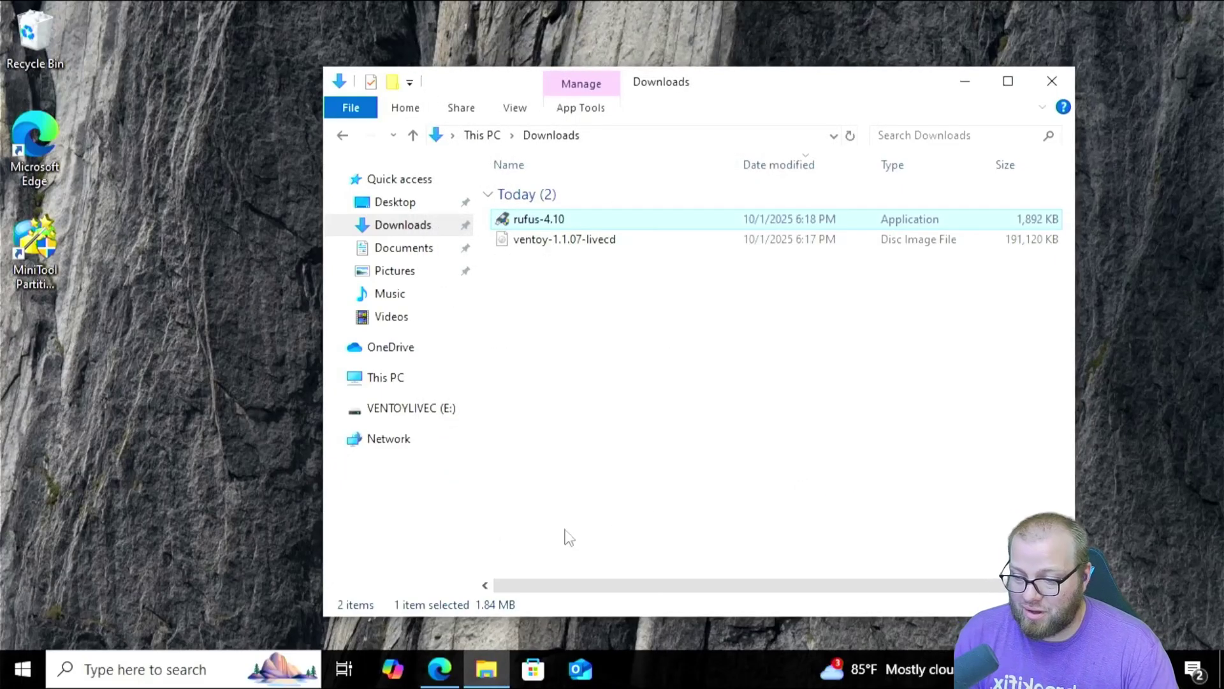
Restart the PC from the Start menu's Power options.
left_click(31, 669)
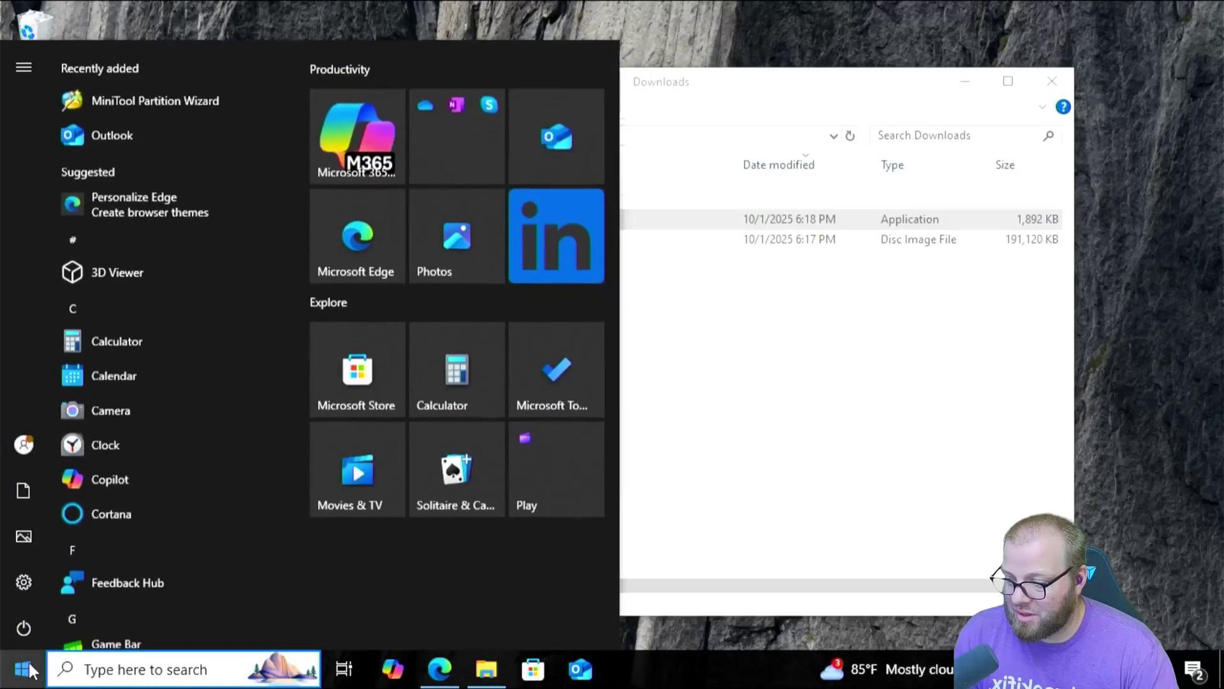
left_click(20, 630)
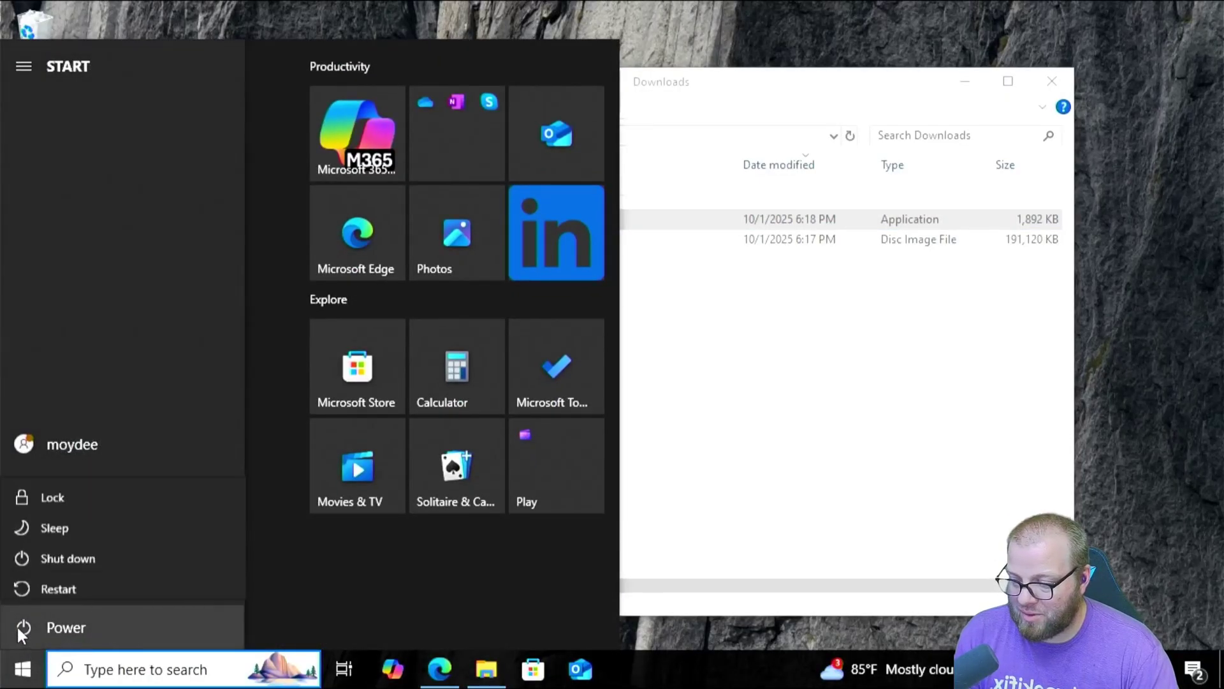
left_click(62, 579)
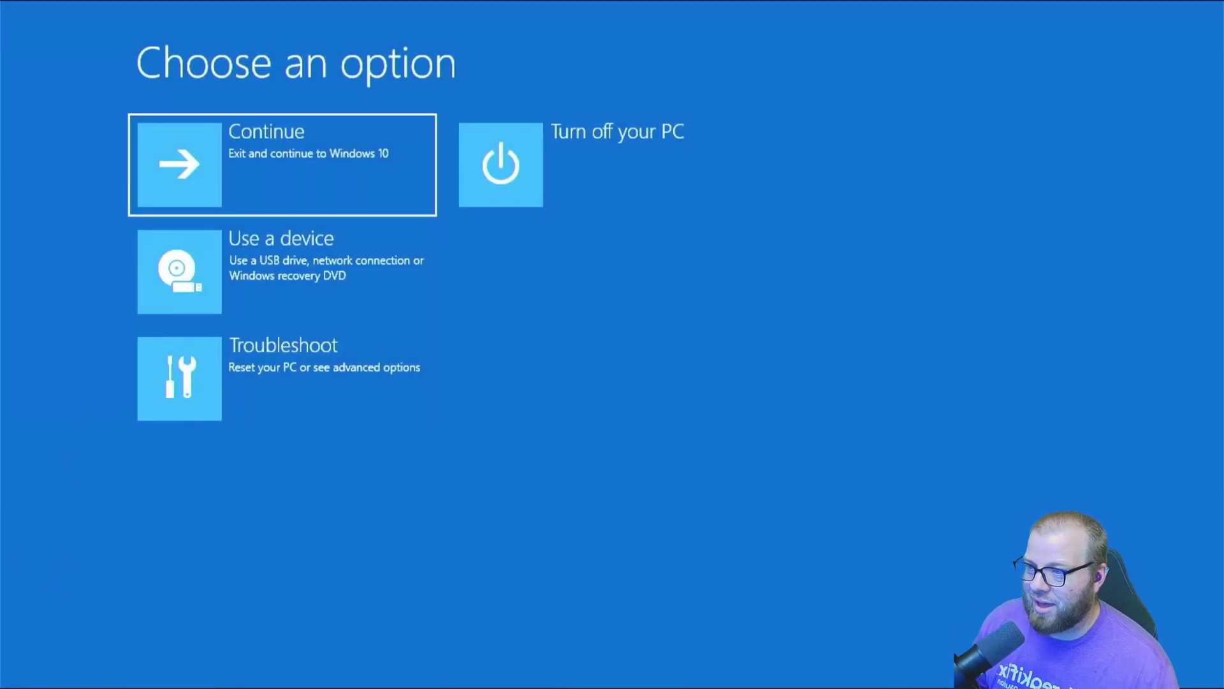
Choose 'Use a device' to boot the USB drive into the Ventoy live CD.
left_click(222, 280)
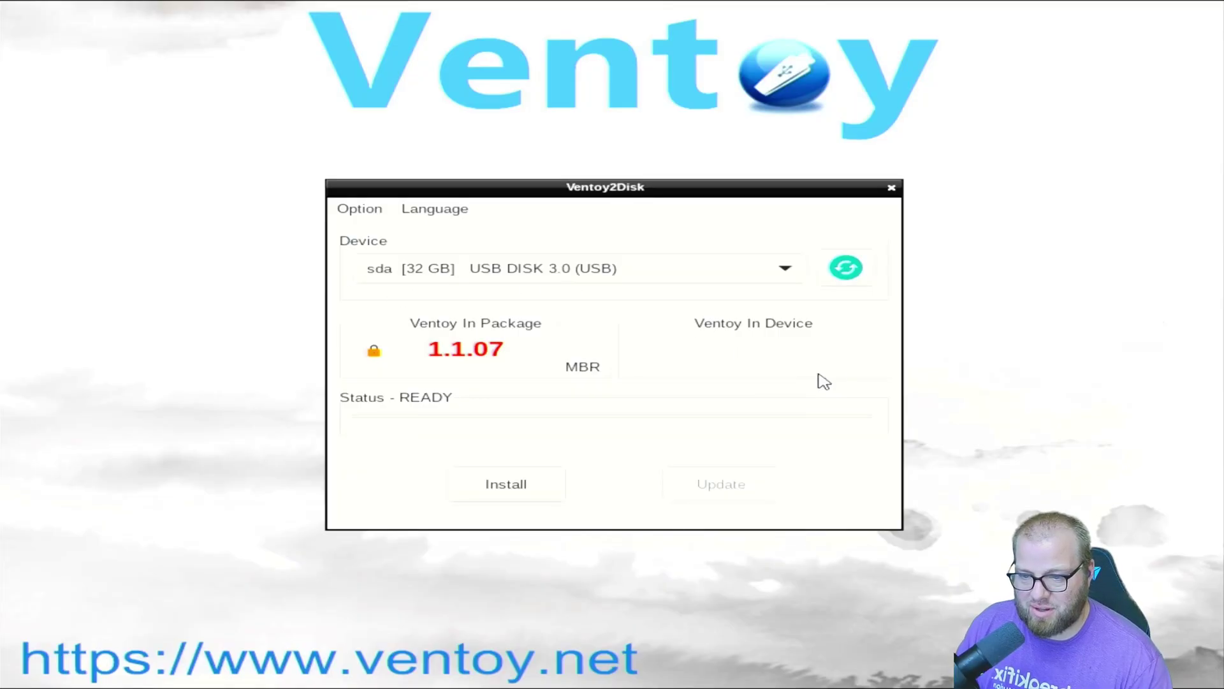
Install Ventoy 1.1.07 to the 32 GB USB disk, confirming both format warnings and the success message.
left_click(504, 491)
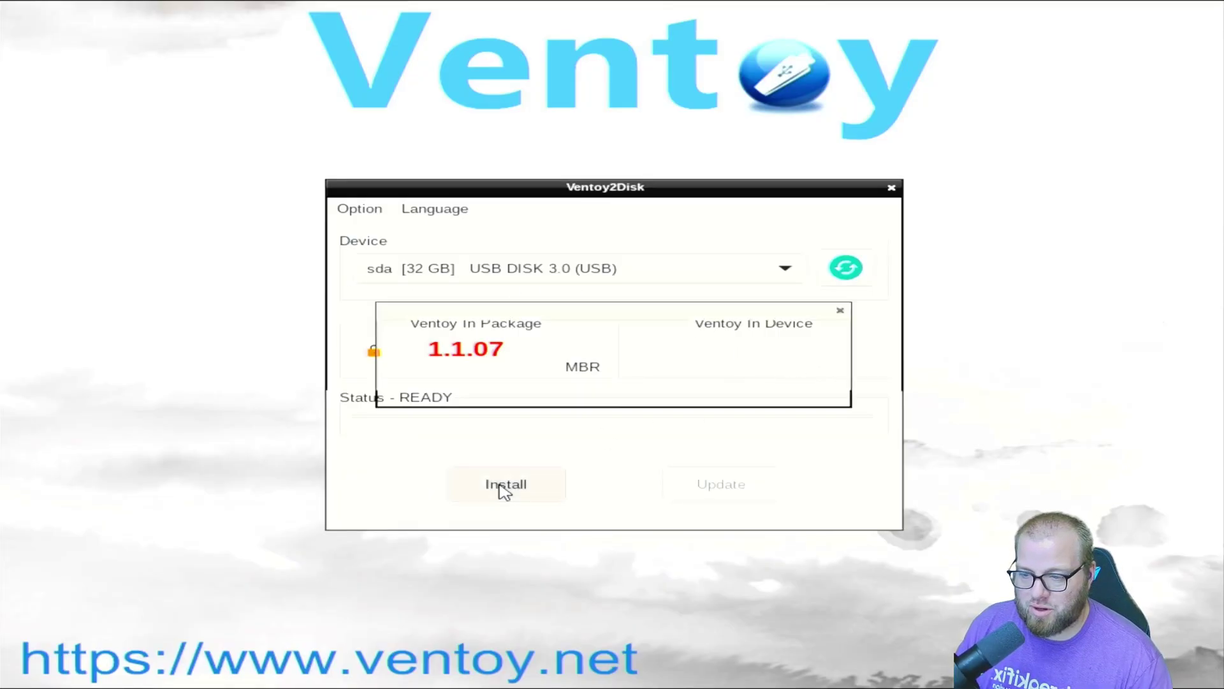
left_click(747, 392)
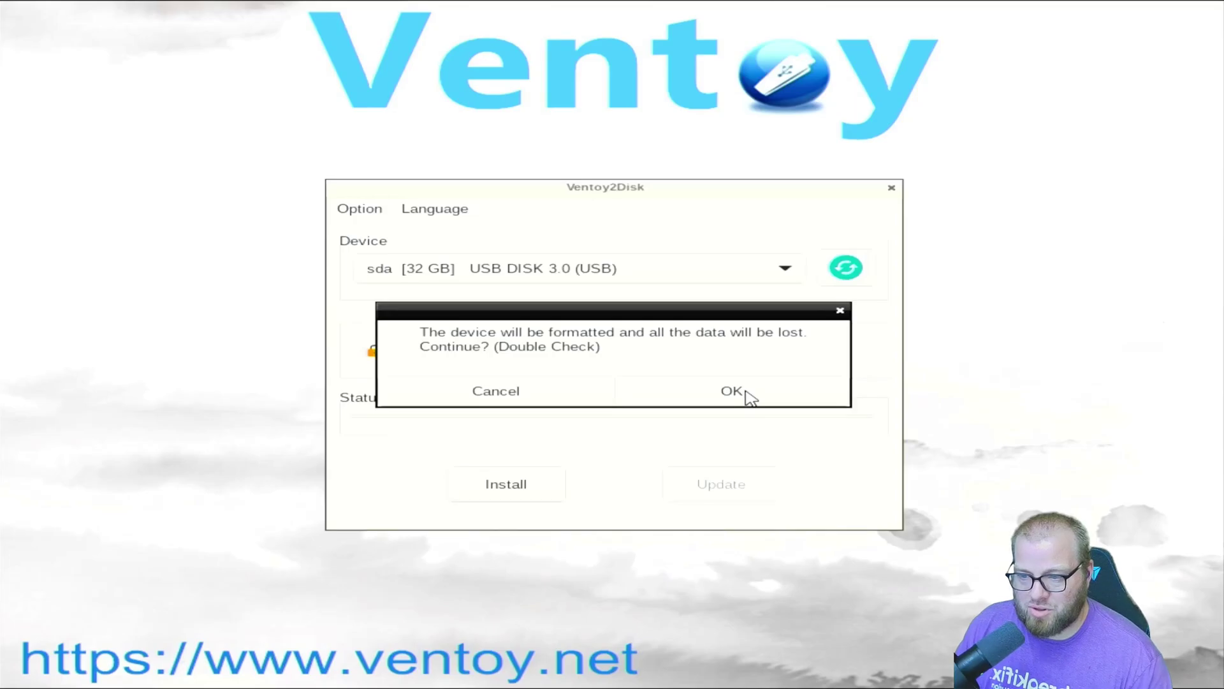
left_click(739, 392)
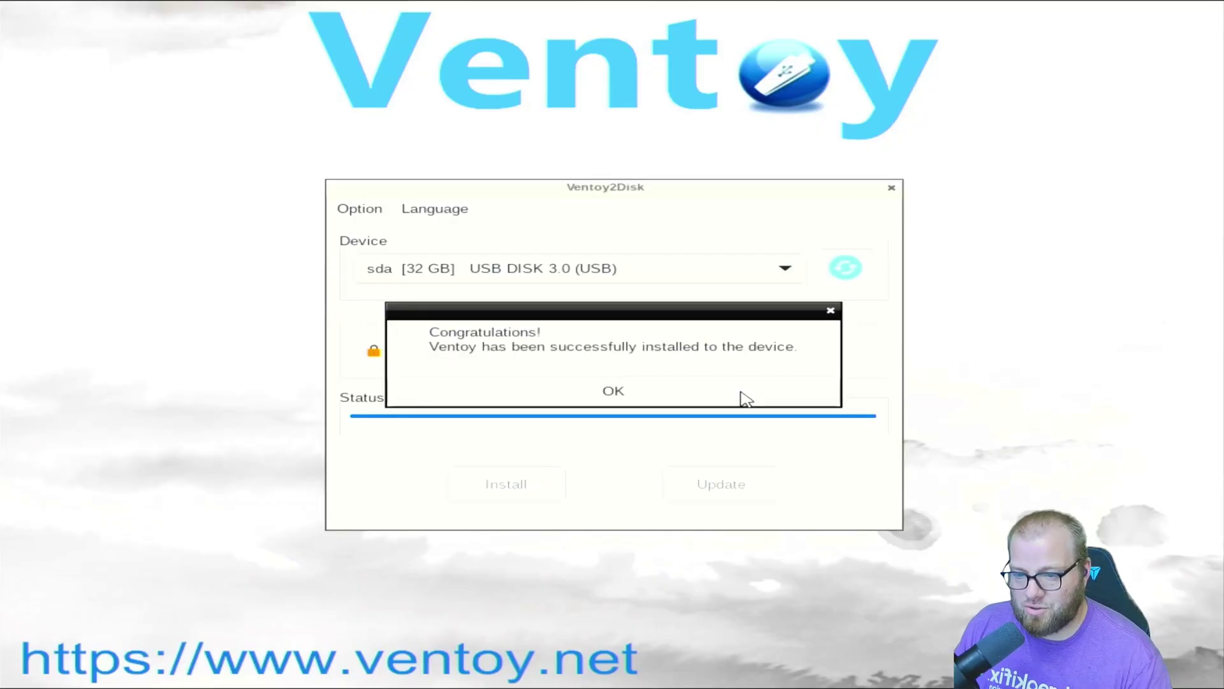
left_click(608, 399)
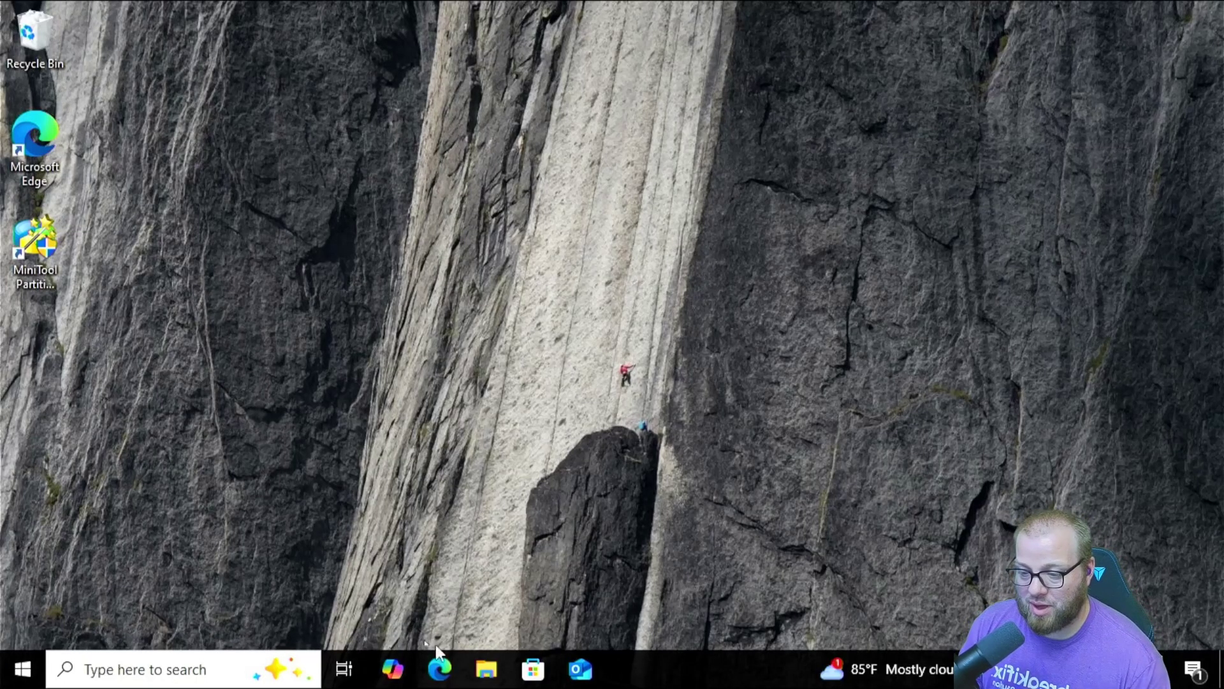
Show Ventoy (E:) in File Explorer and open a second Explorer window.
left_click(485, 669)
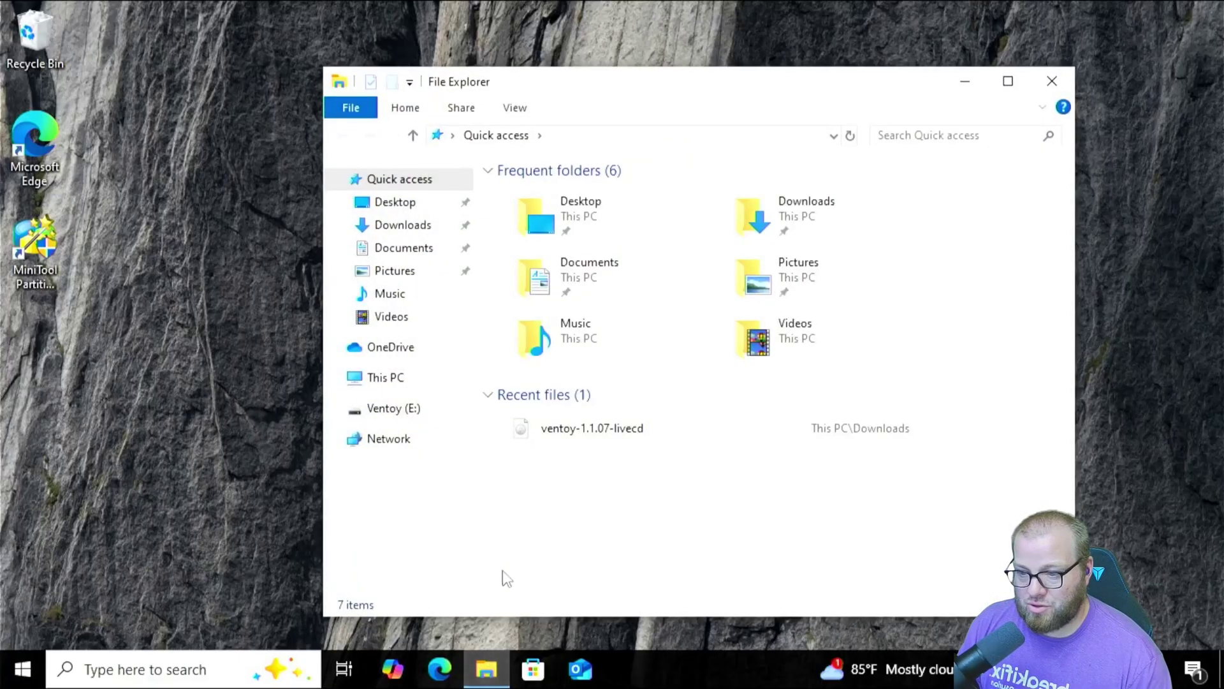
left_click(386, 414)
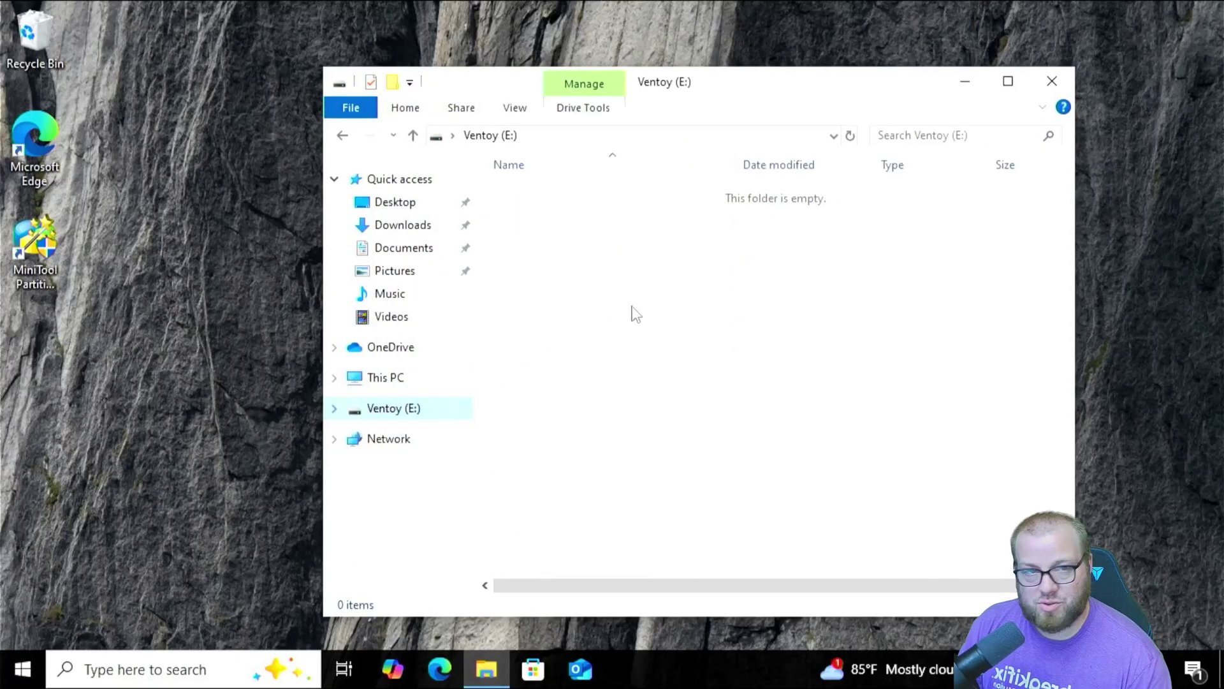
left_click(495, 627)
right_click(486, 669)
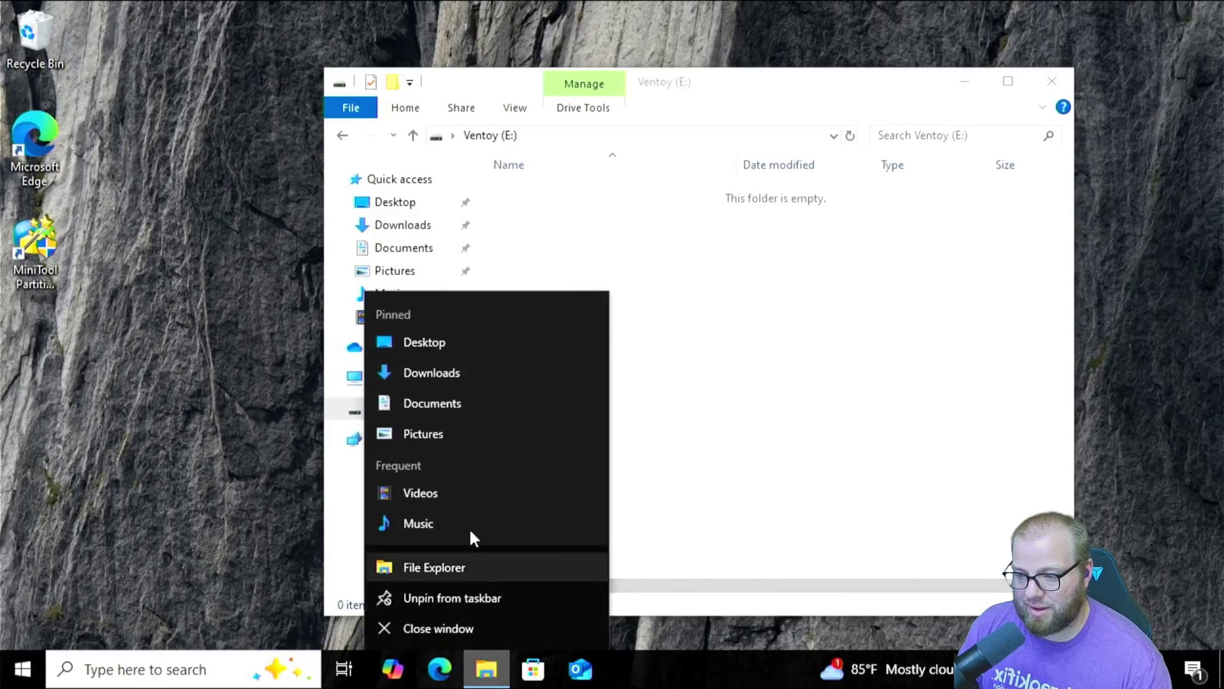
left_click(446, 569)
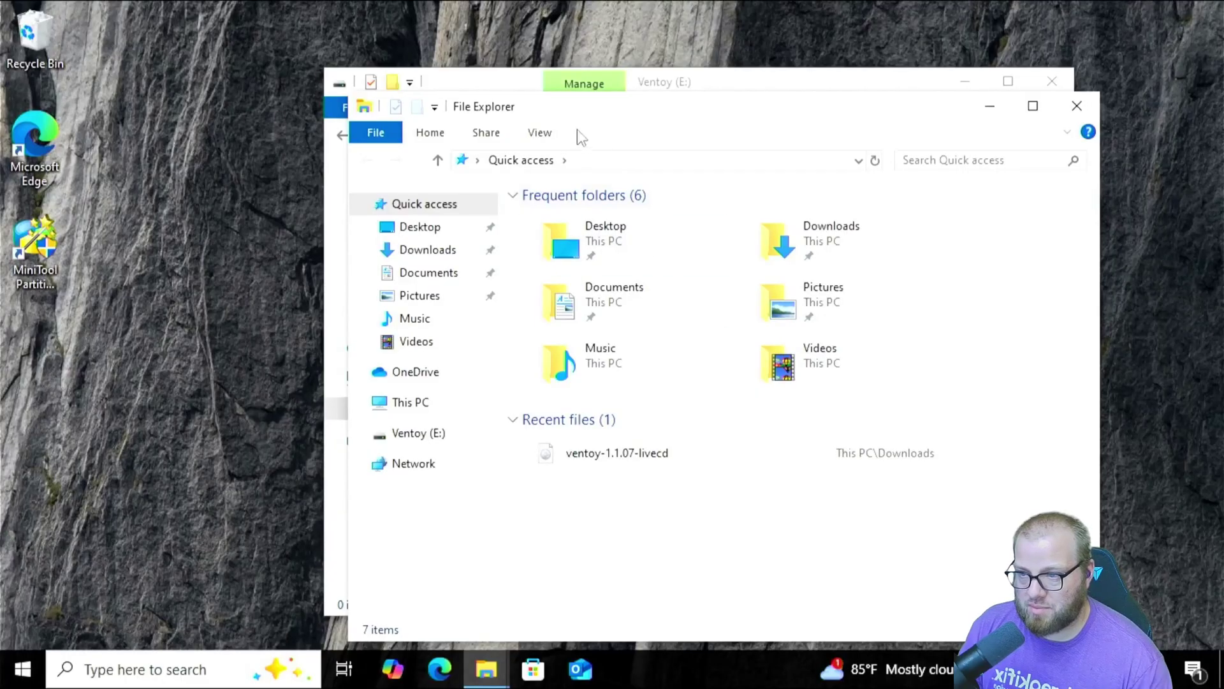
Arrange both windows side by side and drag the bazzite-stable-amd64 ISO from Documents onto Ventoy (E:).
left_click_drag(569, 109, 704, 125)
left_click_drag(535, 78, 260, 51)
left_click(861, 123)
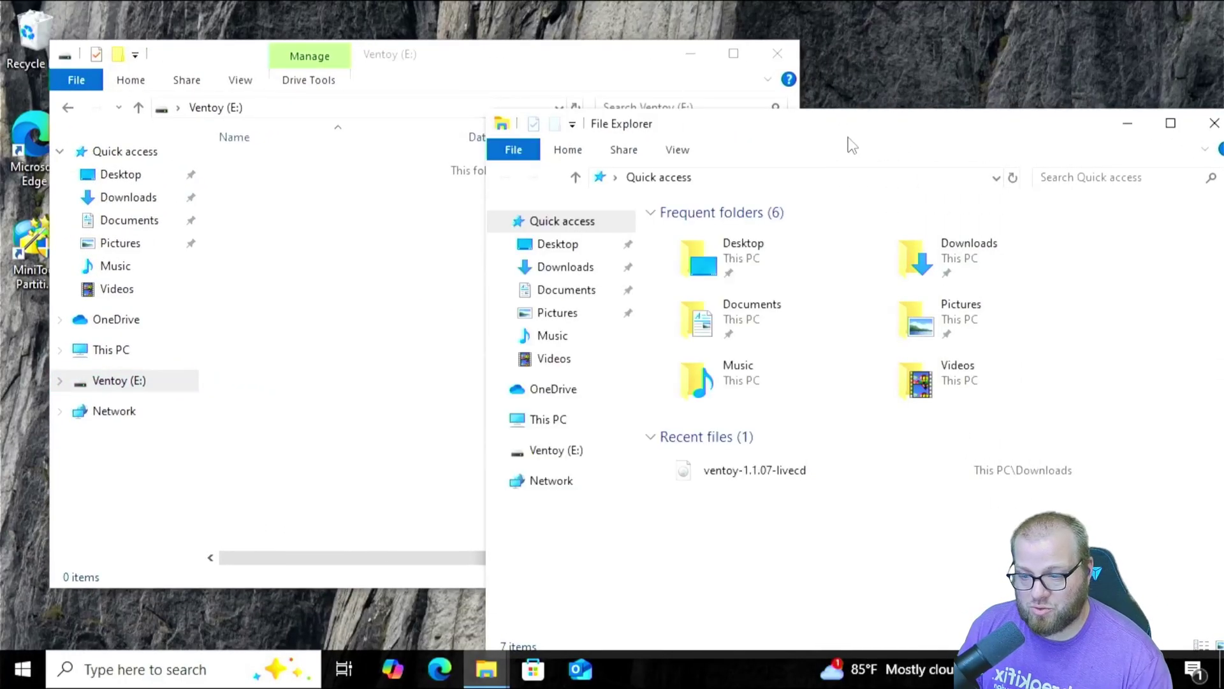
left_click(568, 287)
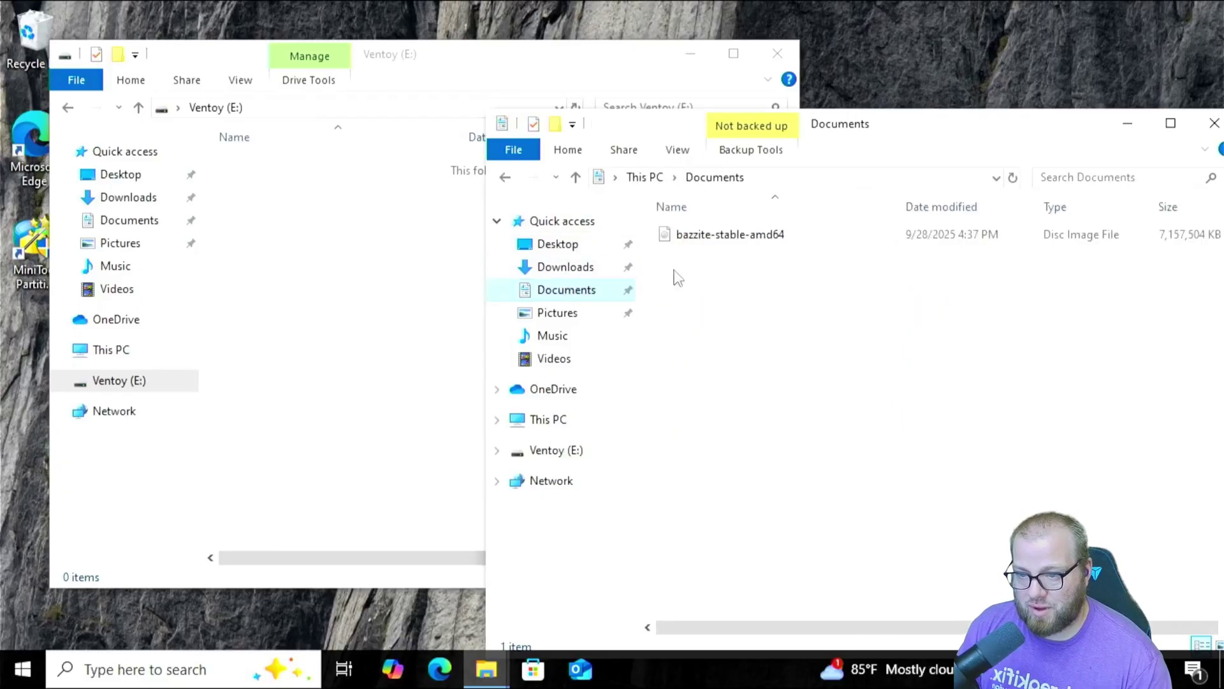
left_click_drag(696, 241, 421, 331)
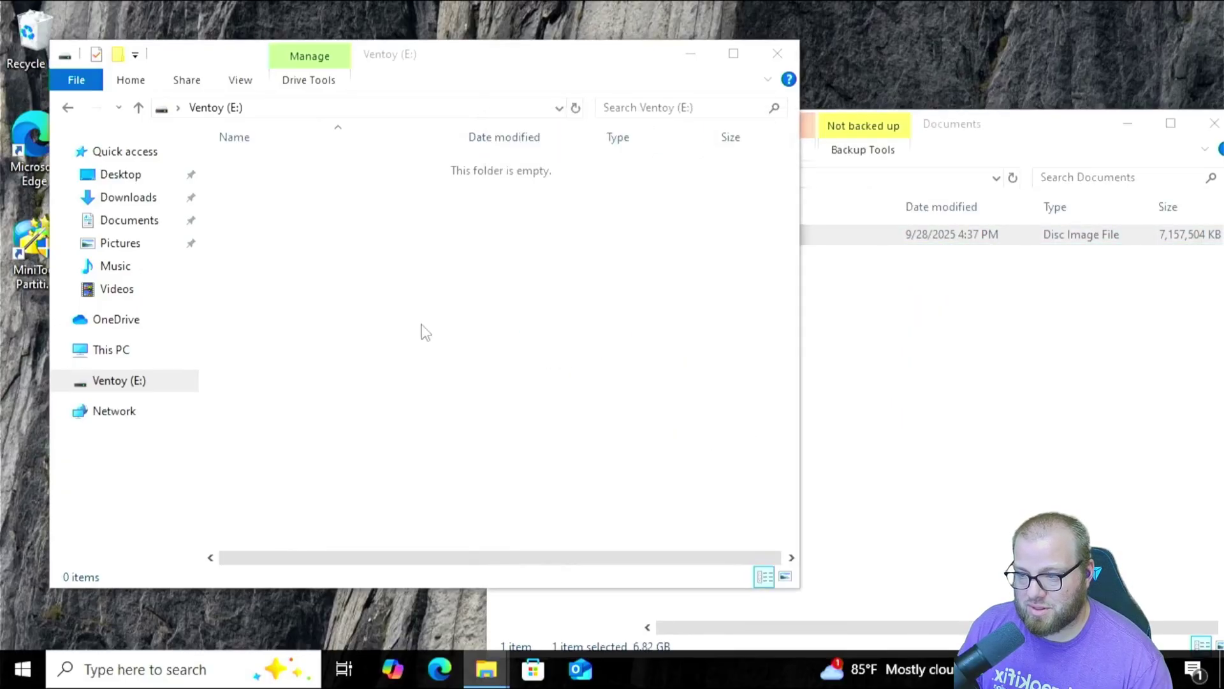